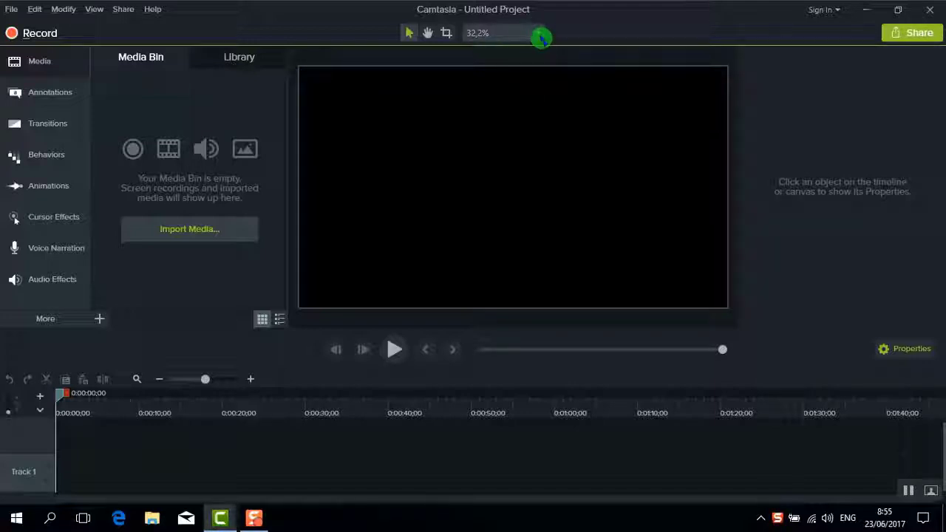
# Open the zoom-percentage menu above the blank canvas to reach Fit, zoom levels and Project Settings
pyautogui.click(539, 35)
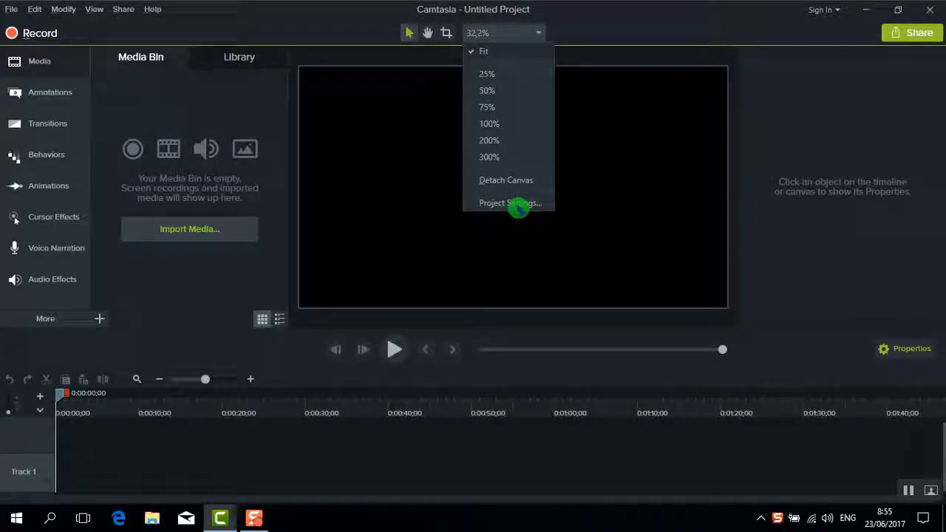
# Set the canvas to Custom 600 × 600 with a teal background colour and apply it
pyautogui.click(518, 208)
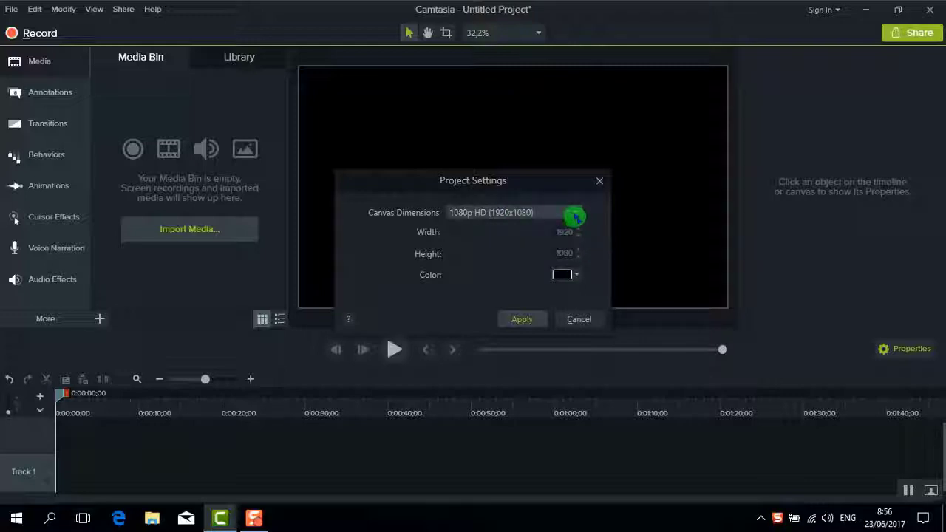
pyautogui.click(574, 216)
pyautogui.scroll(-1, 558, 329)
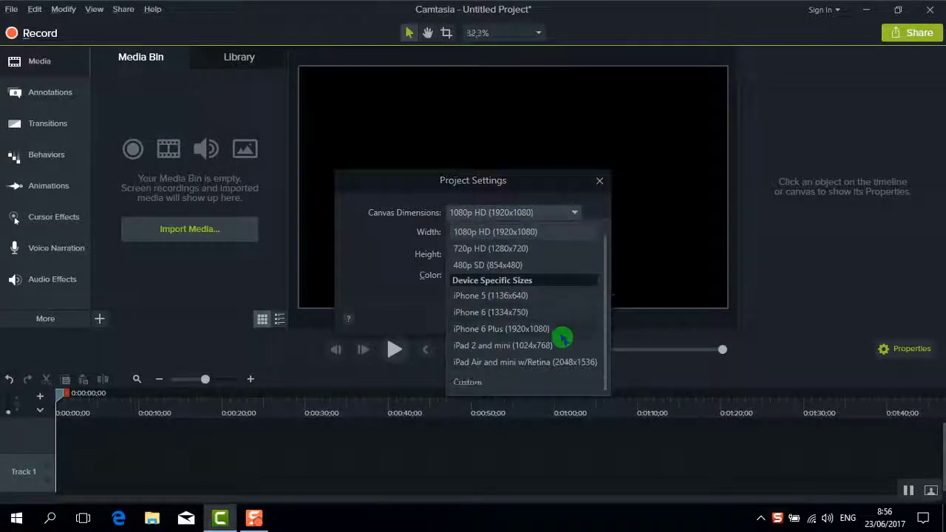
pyautogui.click(468, 382)
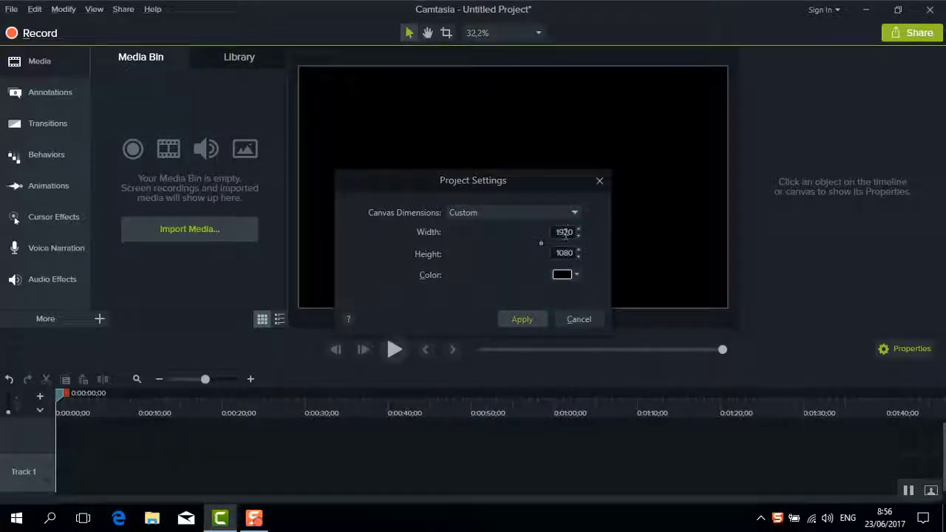
pyautogui.click(565, 254)
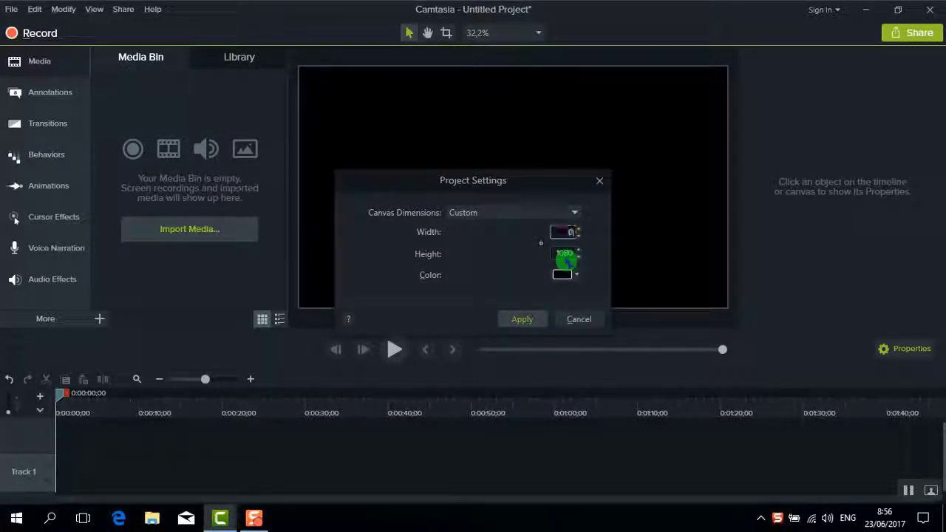
pyautogui.click(567, 254)
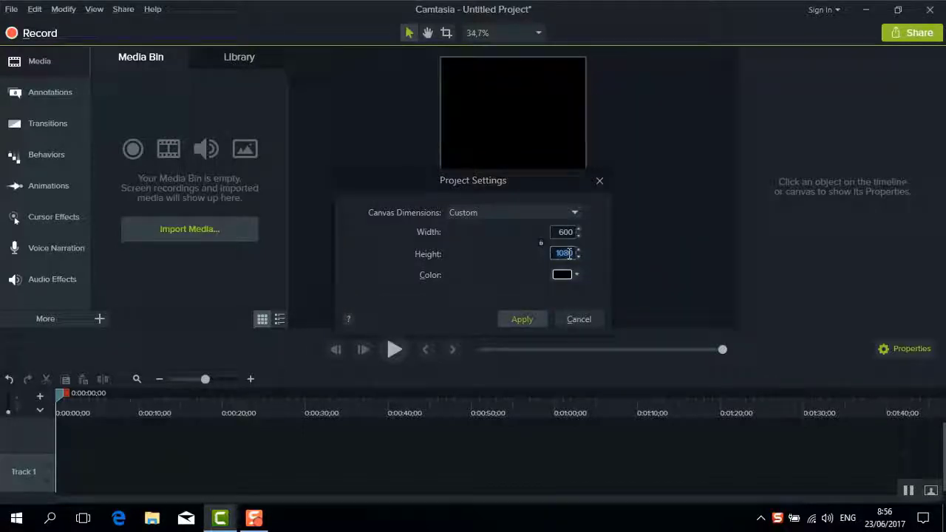
pyautogui.write('600')
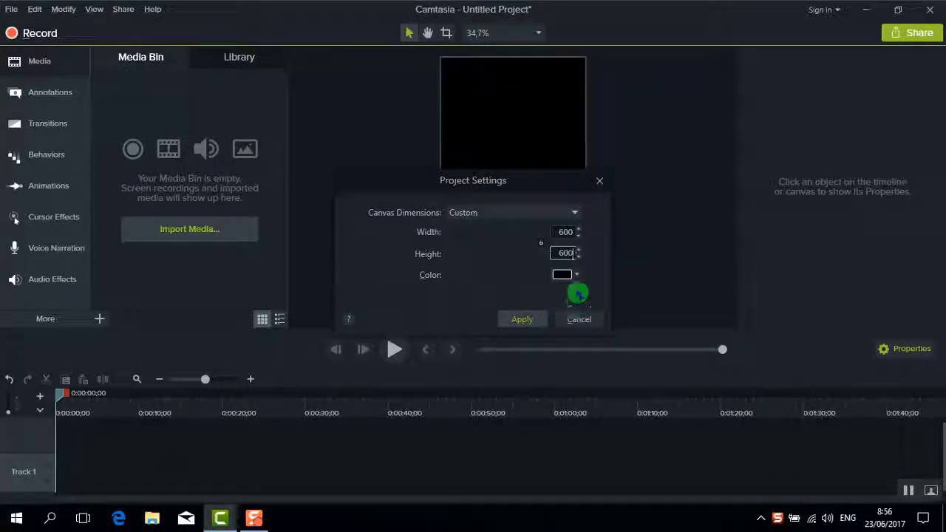
pyautogui.click(579, 276)
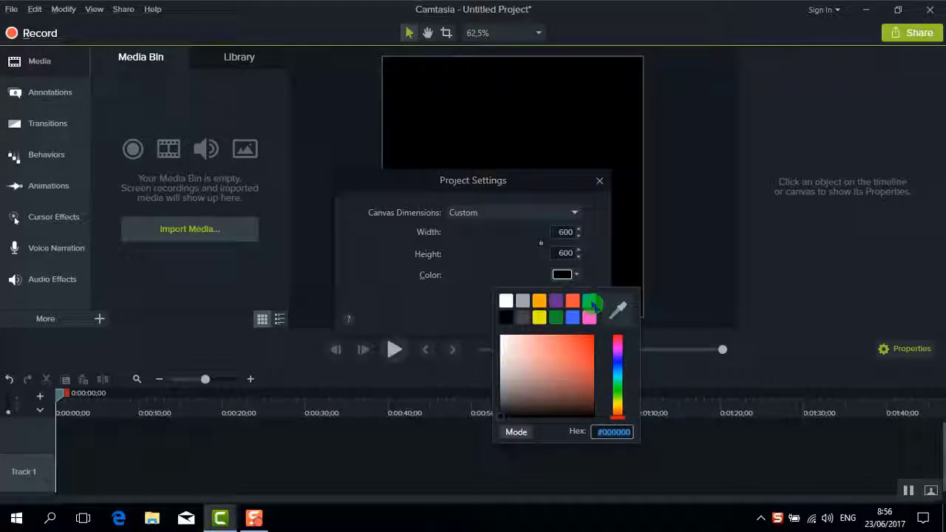
pyautogui.click(592, 304)
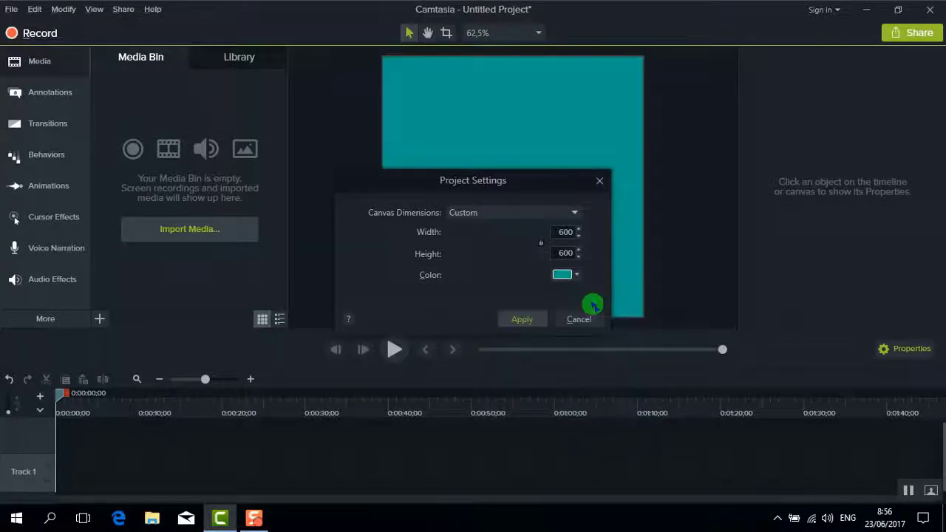
pyautogui.click(521, 321)
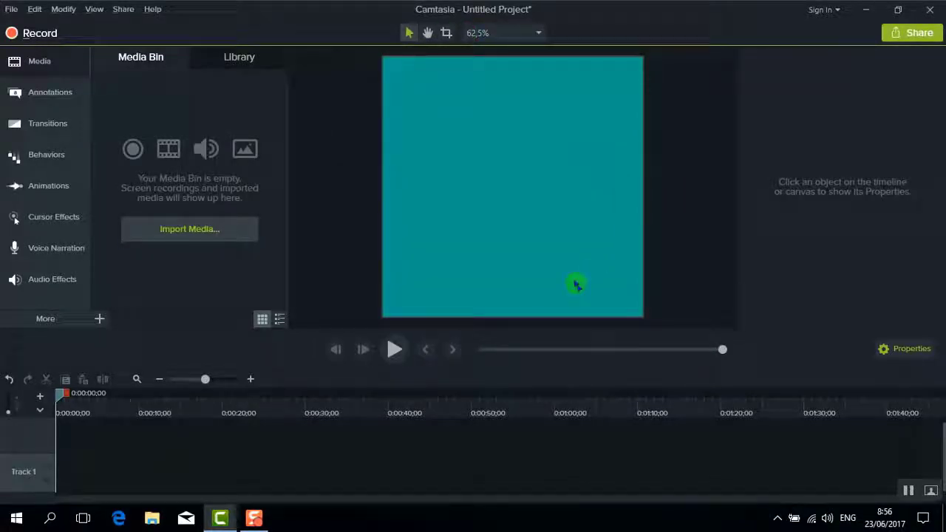
# Import the presenter photo from the samsung folder on the Data (G:) drive
pyautogui.click(195, 231)
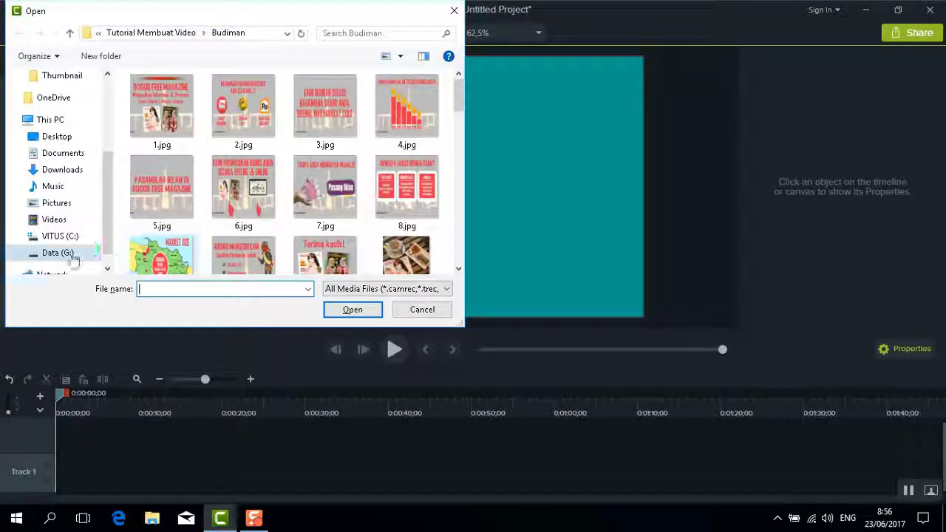
pyautogui.click(74, 253)
pyautogui.doubleClick(399, 167)
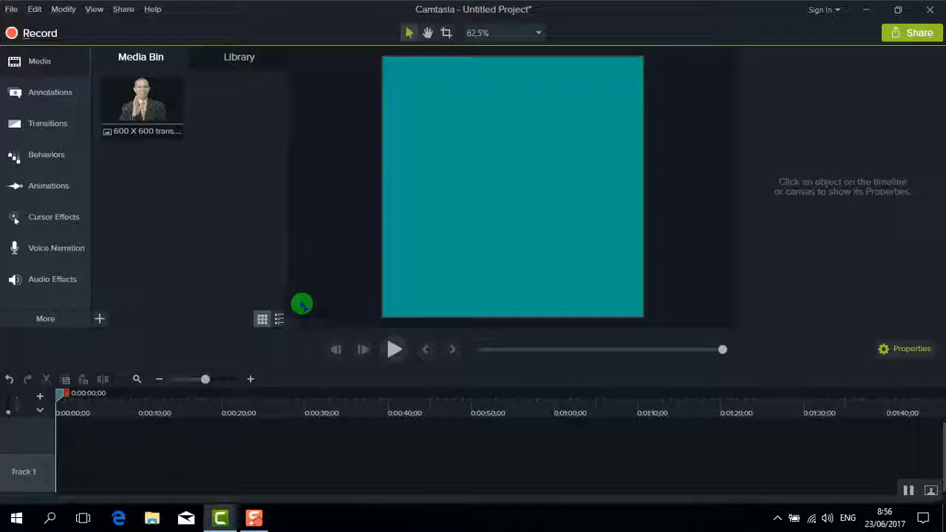
# Add the '600 X 600 trans' photo to Track 1 and drag it down to Y -41.6
pyautogui.click(138, 107)
pyautogui.rightClick(139, 108)
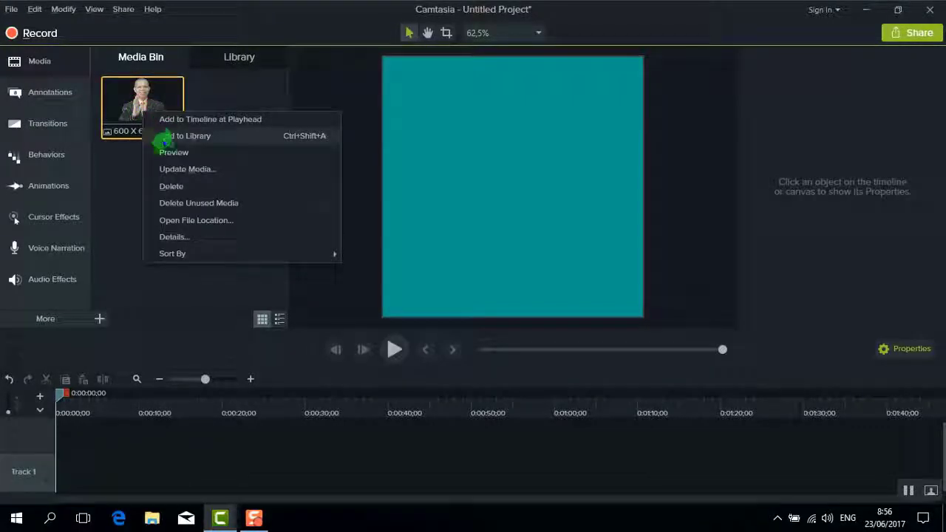
pyautogui.click(169, 122)
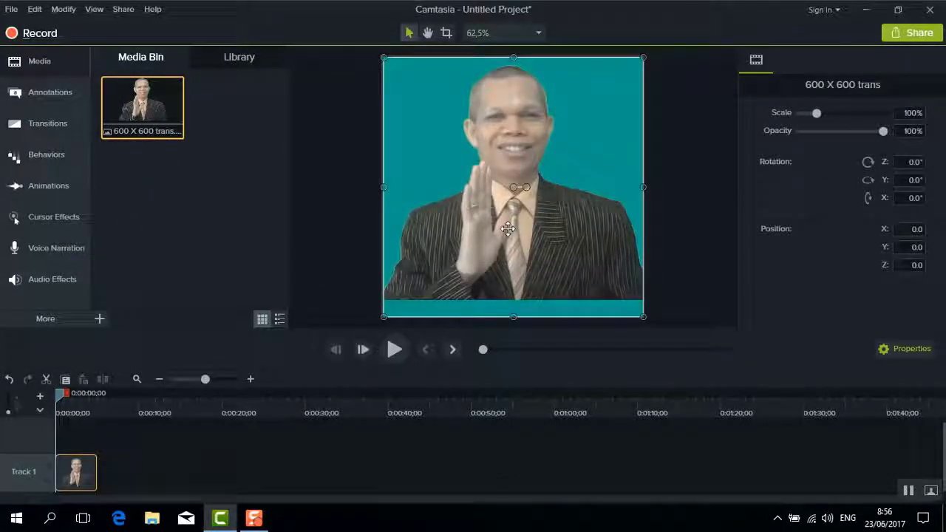
pyautogui.moveTo(508, 233); pyautogui.dragTo(508, 252)
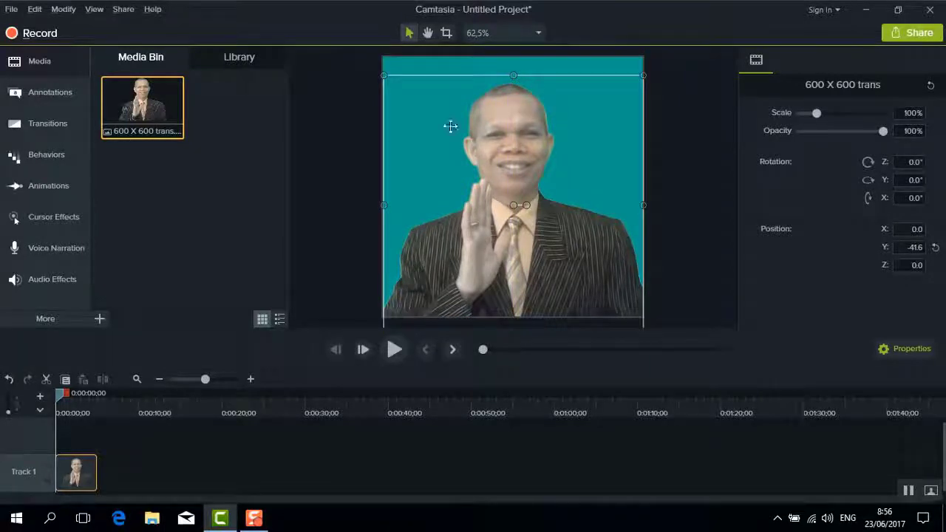
pyautogui.click(416, 72)
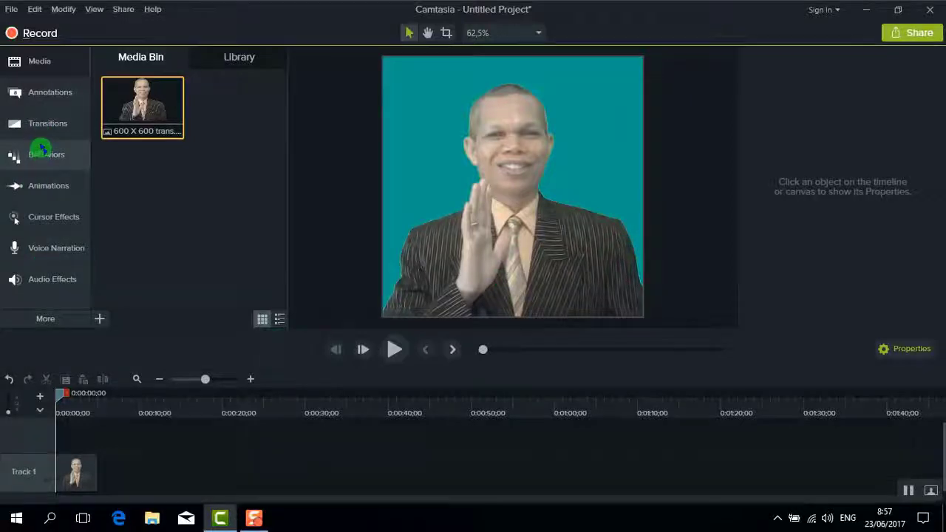
# Apply the Drifting behavior to the presenter clip on Track 1
pyautogui.click(44, 154)
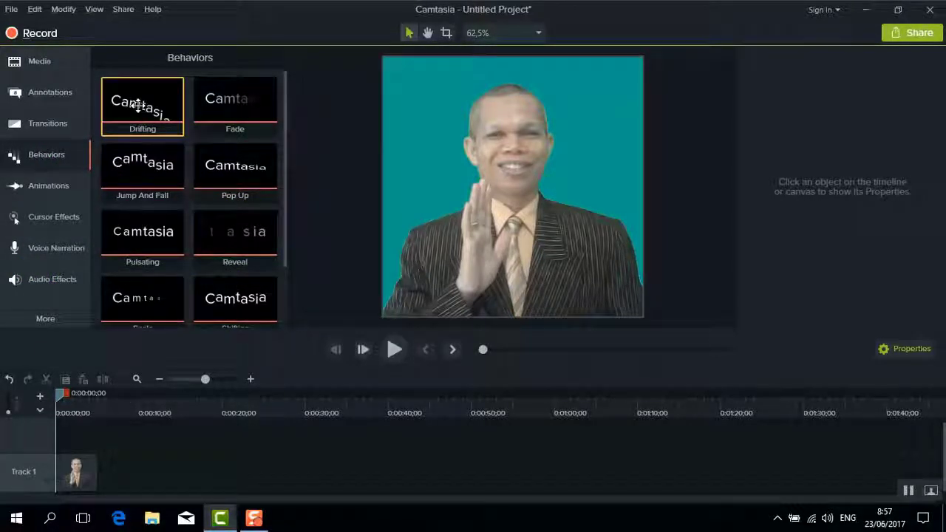
pyautogui.moveTo(137, 105); pyautogui.dragTo(153, 377)
pyautogui.moveTo(72, 475); pyautogui.dragTo(72, 475)
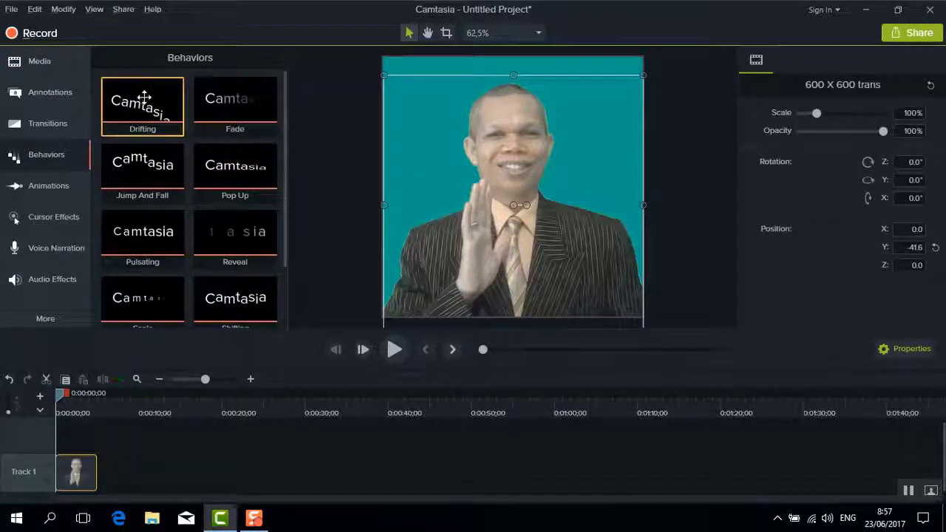
pyautogui.moveTo(141, 101); pyautogui.dragTo(563, 215)
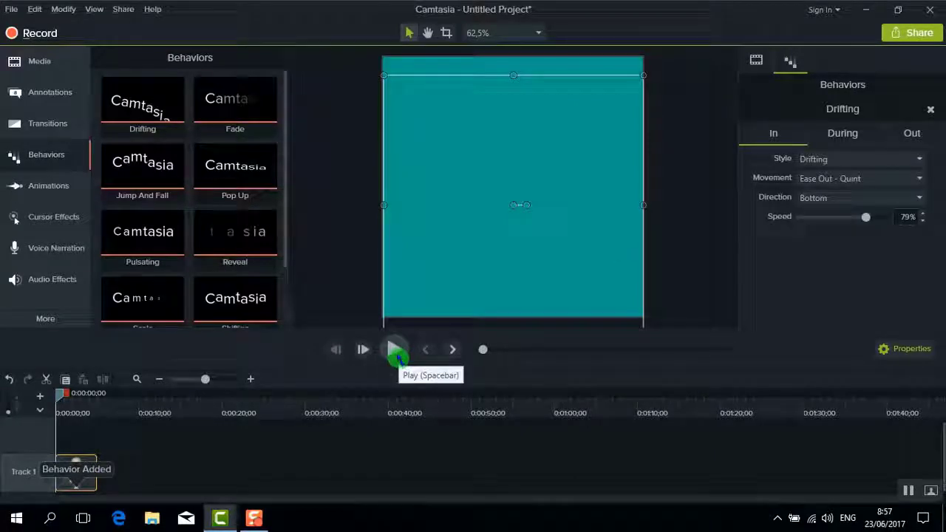
# Play back and scrub the drifting entrance, zooming into the start of the timeline
pyautogui.click(396, 352)
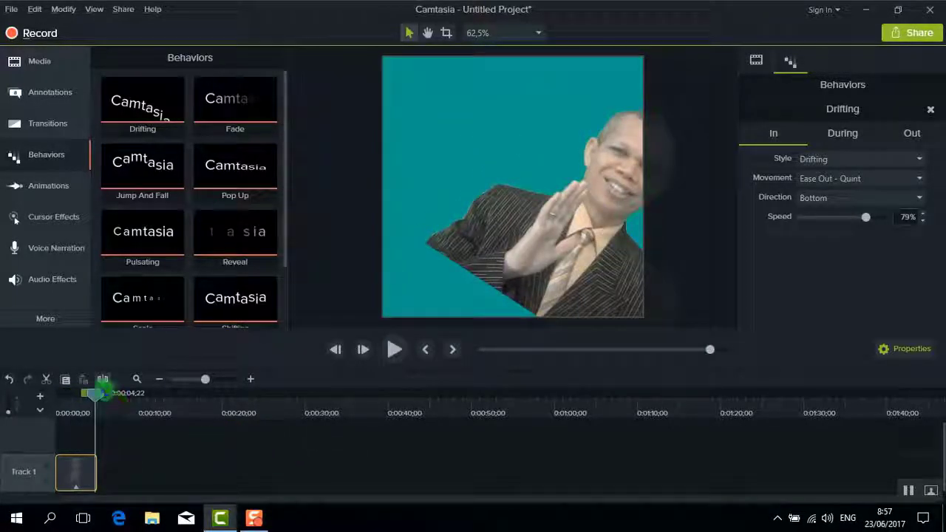
pyautogui.moveTo(101, 397); pyautogui.dragTo(566, 406)
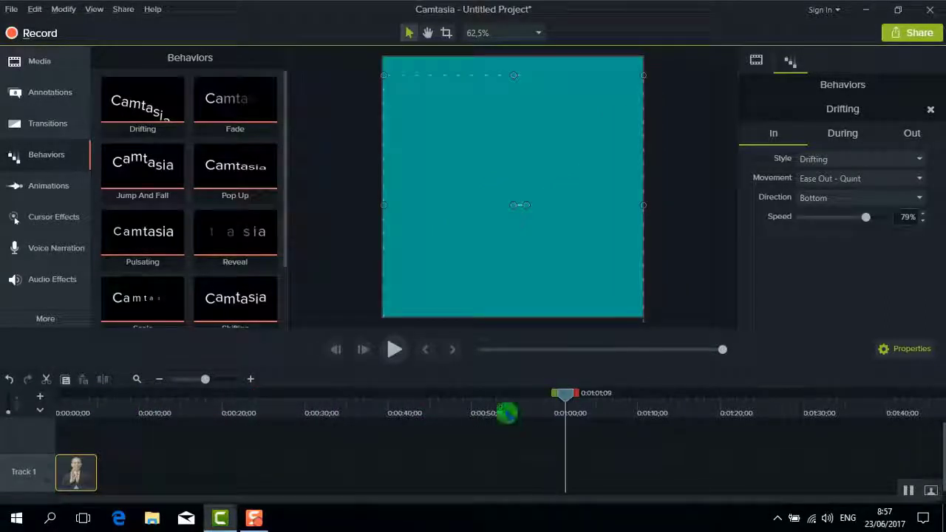
pyautogui.moveTo(507, 413); pyautogui.dragTo(59, 398)
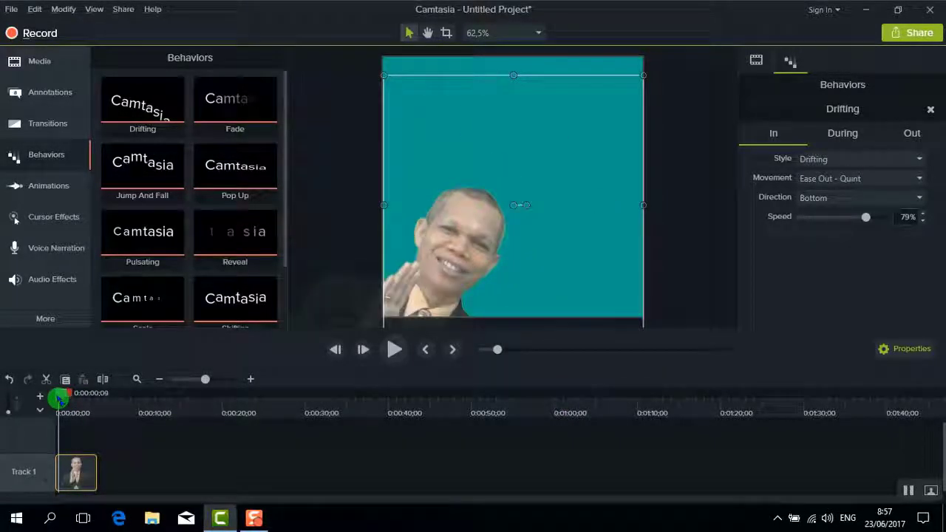
pyautogui.click(251, 379)
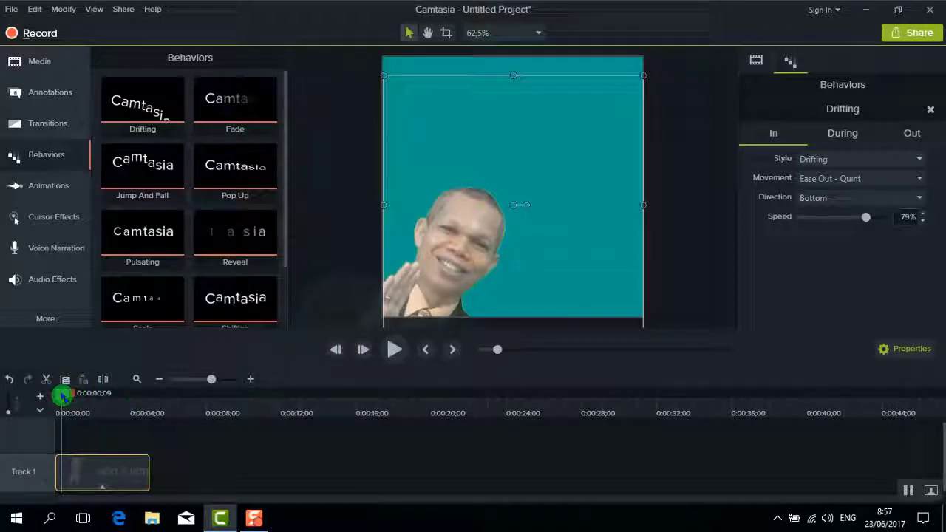
pyautogui.moveTo(63, 397); pyautogui.dragTo(60, 395)
pyautogui.click(47, 91)
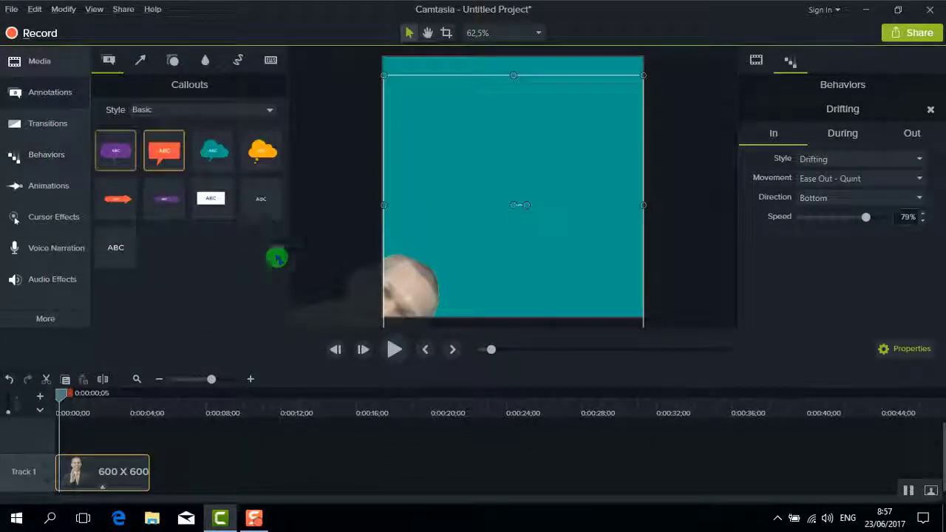
# Add an ABC text callout reading 'Hai,...' with the presenter's name on a second line
pyautogui.click(116, 246)
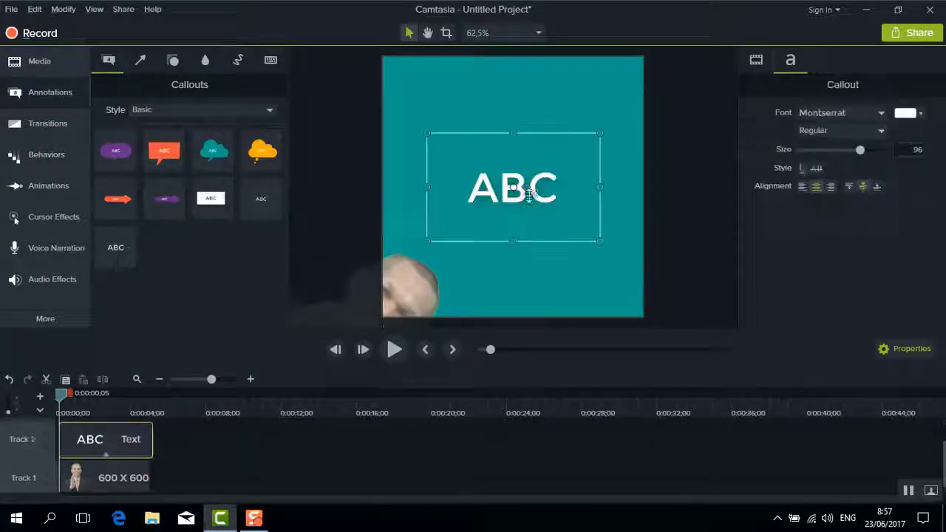
pyautogui.moveTo(478, 197)
pyautogui.mouseDown()
pyautogui.moveTo(459, 164)
pyautogui.moveTo(480, 198)
pyautogui.mouseUp()
pyautogui.write('Hai')
pyautogui.press('Return')
pyautogui.write('Sa')
pyautogui.press('BackSpace')
pyautogui.press('BackSpace')
pyautogui.press('BackSpace')
pyautogui.write(',...')
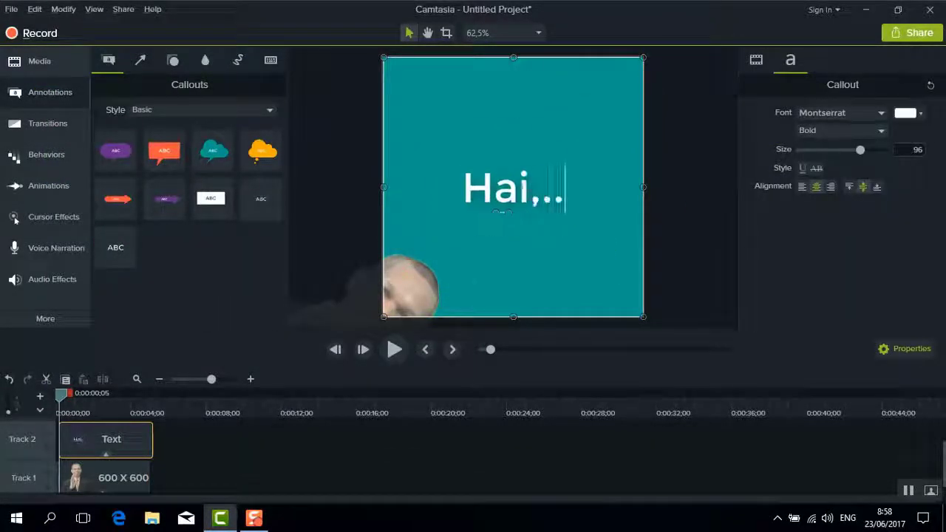
pyautogui.press('Return')
pyautogui.write('Saya Vitus Polikarpus')
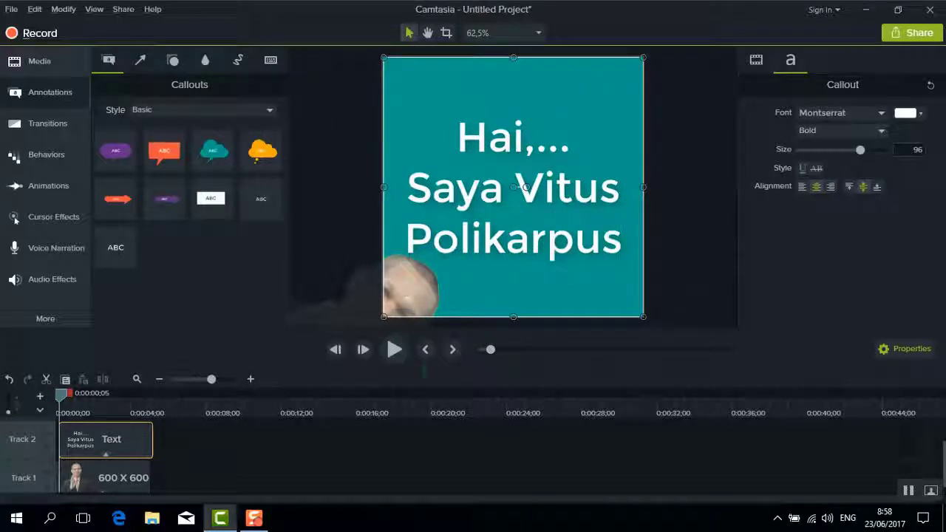
# Apply the Pop Up behavior to the text callout and preview it
pyautogui.click(46, 154)
pyautogui.moveTo(235, 166); pyautogui.dragTo(105, 439)
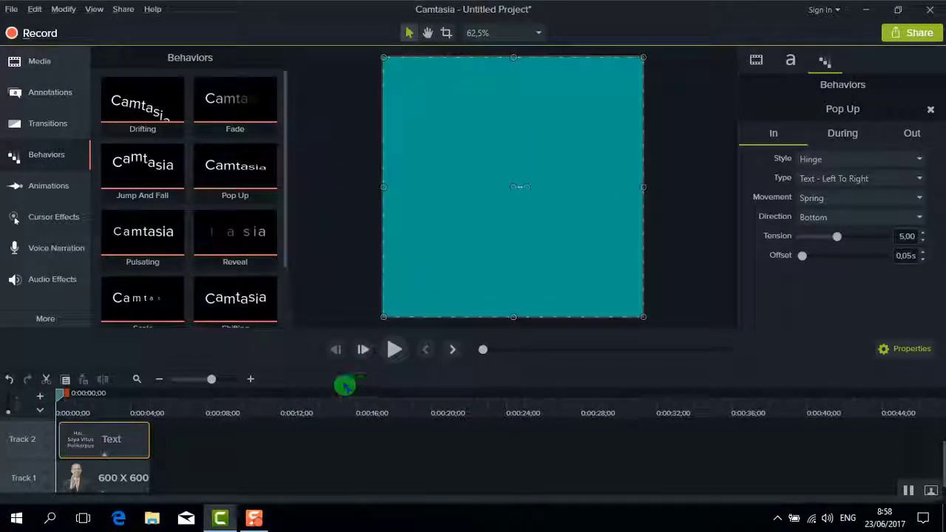
pyautogui.click(394, 349)
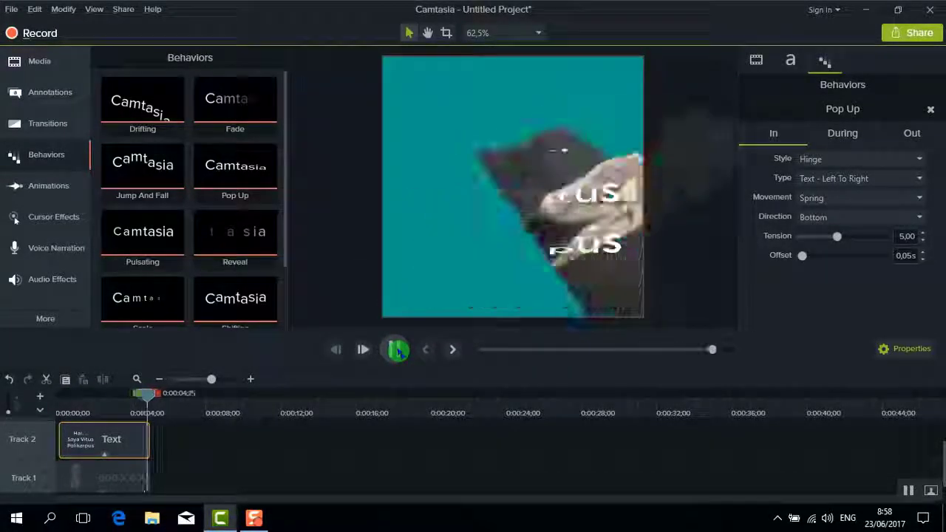
pyautogui.click(395, 350)
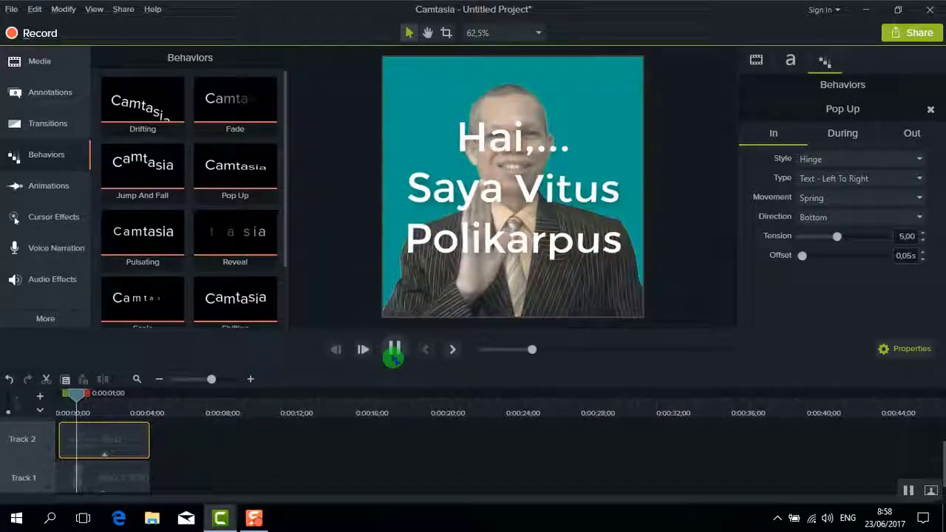
pyautogui.moveTo(77, 394); pyautogui.dragTo(66, 395)
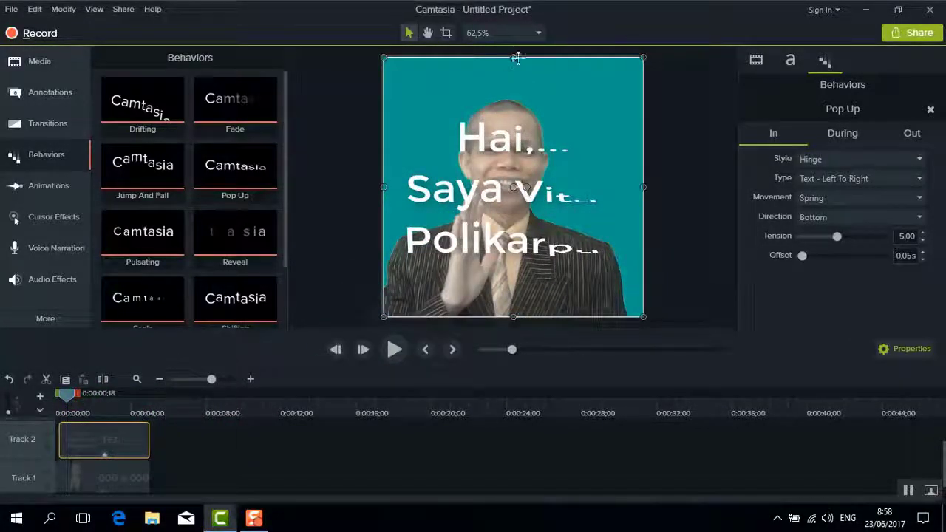
# Lower the top edge of the text box and replay the preview from the start
pyautogui.moveTo(518, 59); pyautogui.dragTo(513, 187)
pyautogui.moveTo(65, 394); pyautogui.dragTo(45, 399)
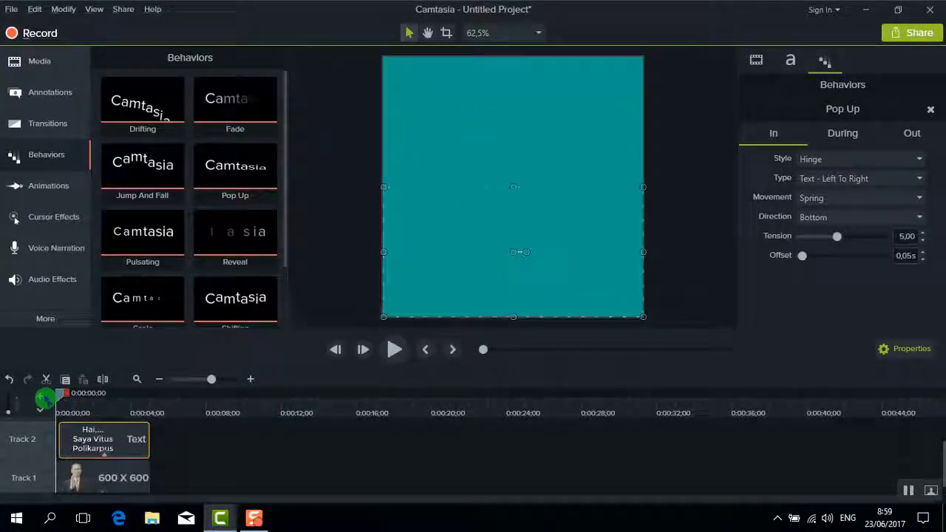
pyautogui.click(393, 350)
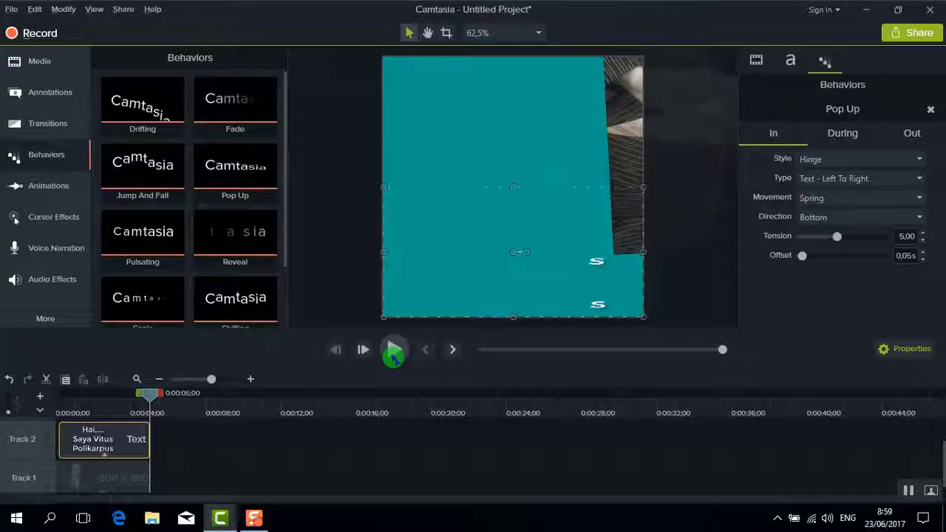
pyautogui.click(140, 400)
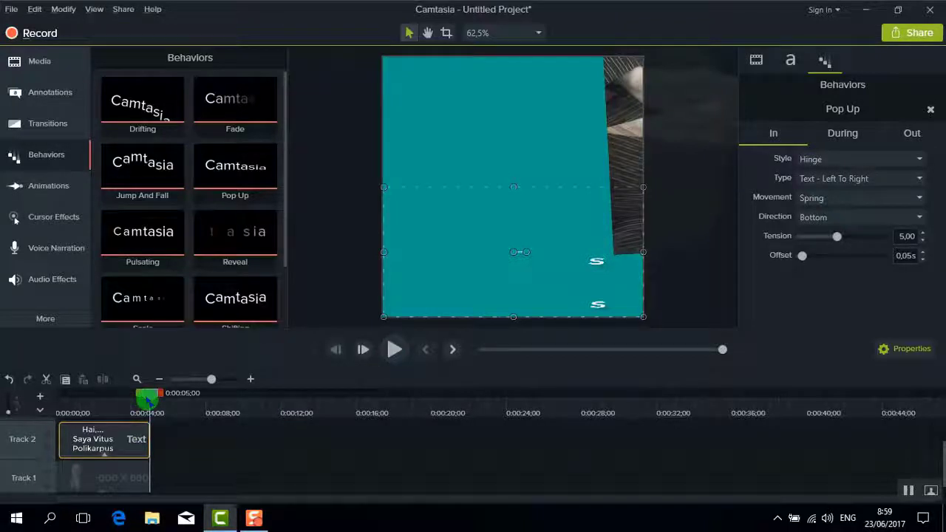
pyautogui.moveTo(146, 399); pyautogui.dragTo(273, 463)
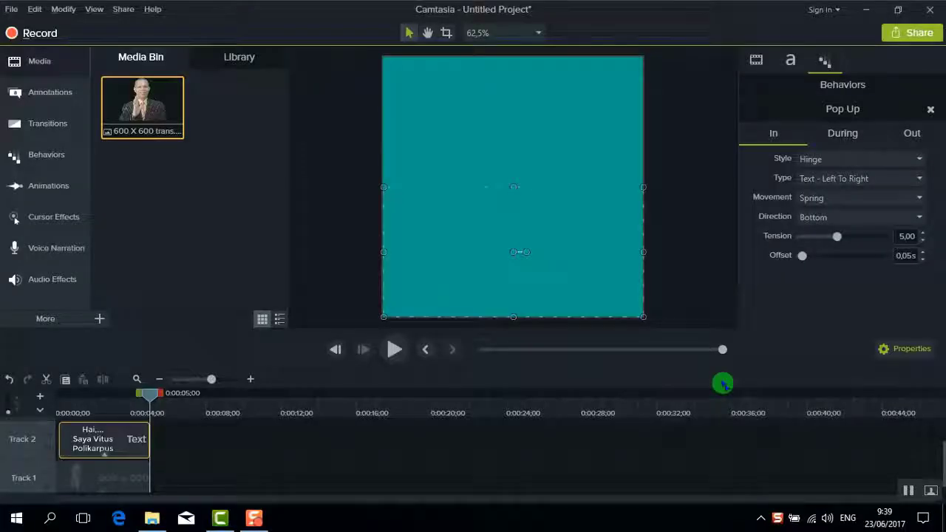
# Import the PBA 600 X 600 image from the template background folder
pyautogui.click(99, 319)
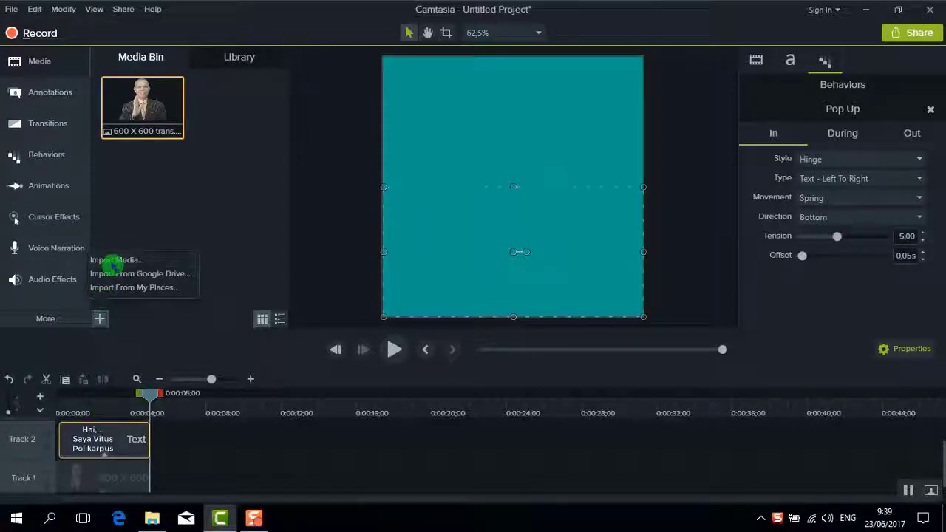
pyautogui.click(112, 260)
pyautogui.scroll(-3, 296, 170)
pyautogui.doubleClick(264, 221)
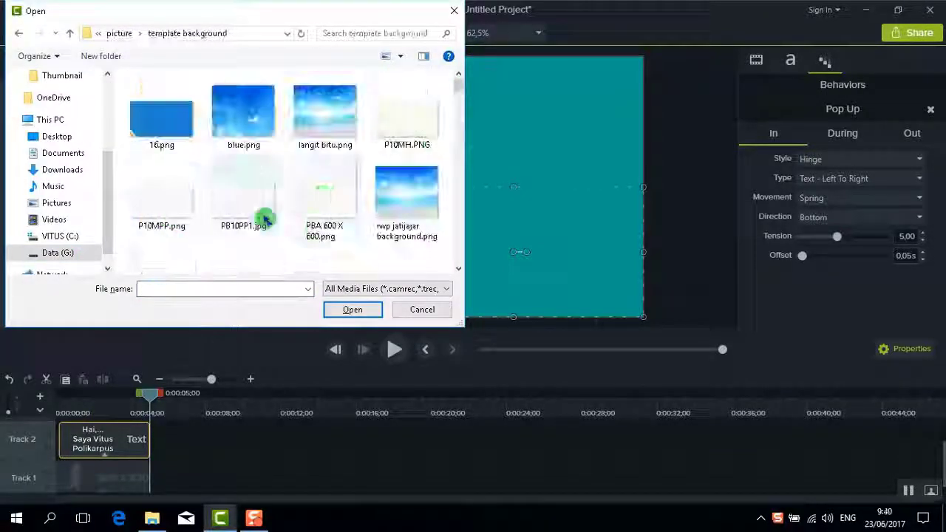
pyautogui.doubleClick(324, 196)
# Add the PBA 600 X 600 image at the playhead and move it onto a new Track 3
pyautogui.rightClick(231, 114)
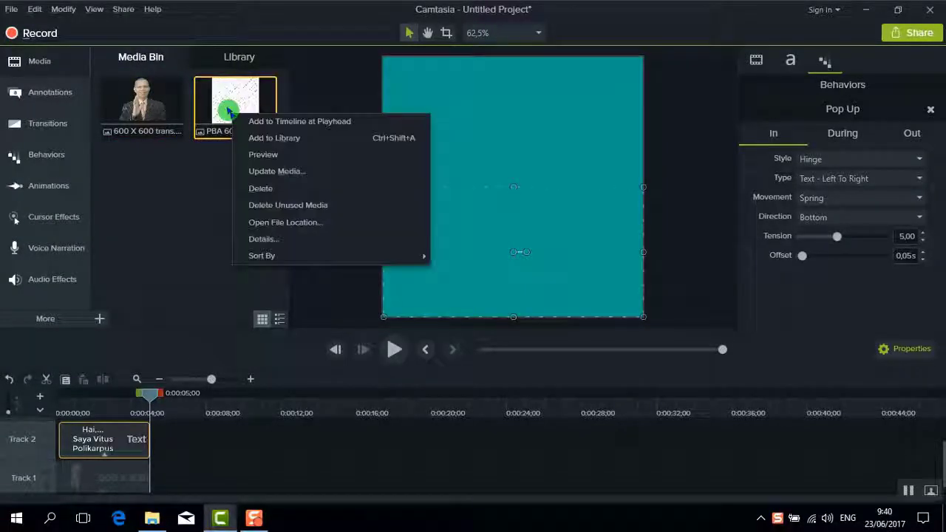
pyautogui.click(254, 124)
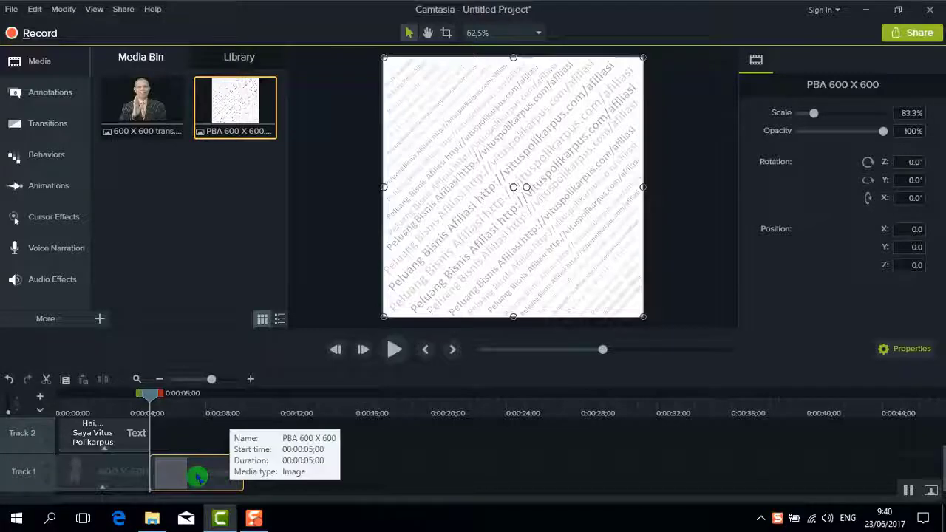
pyautogui.moveTo(197, 477); pyautogui.dragTo(291, 390)
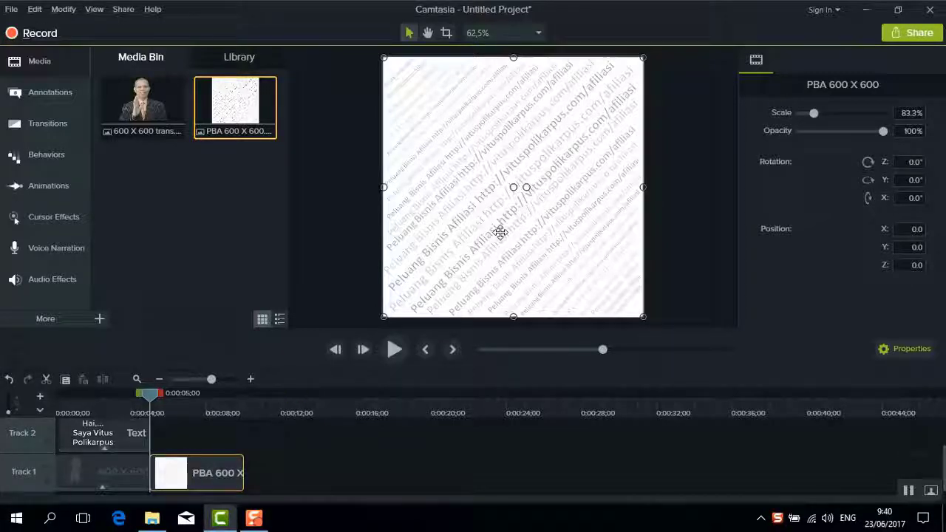
pyautogui.moveTo(185, 473); pyautogui.dragTo(99, 395)
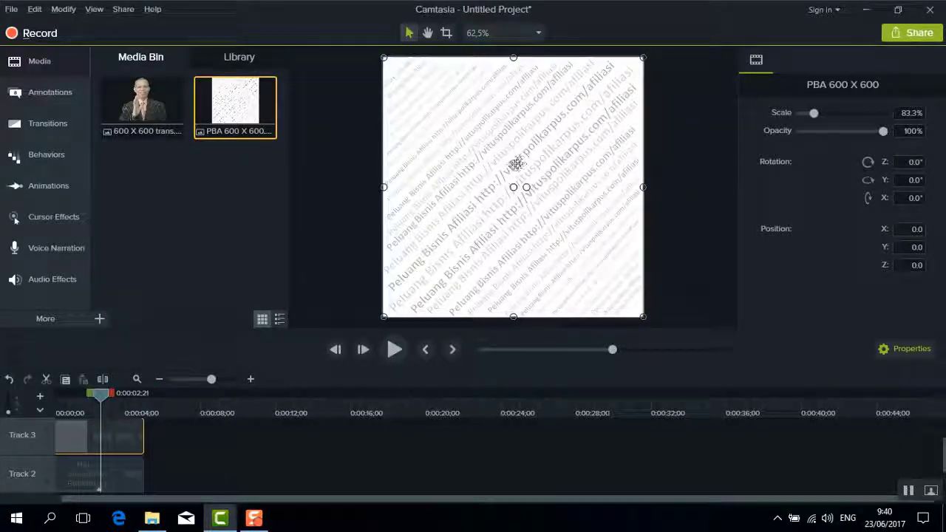
pyautogui.rightClick(508, 160)
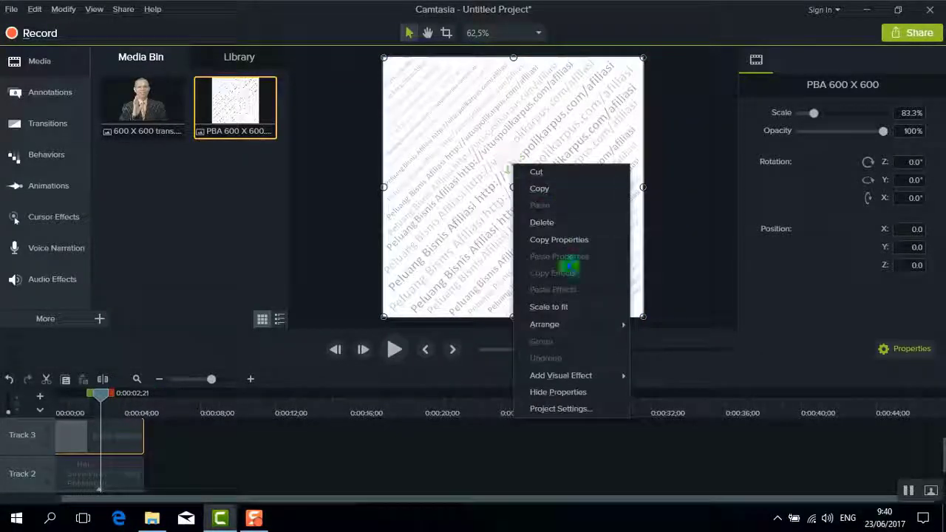
# Send the pattern image to the back and extend its clip to about 1:00
pyautogui.moveTo(613, 327)
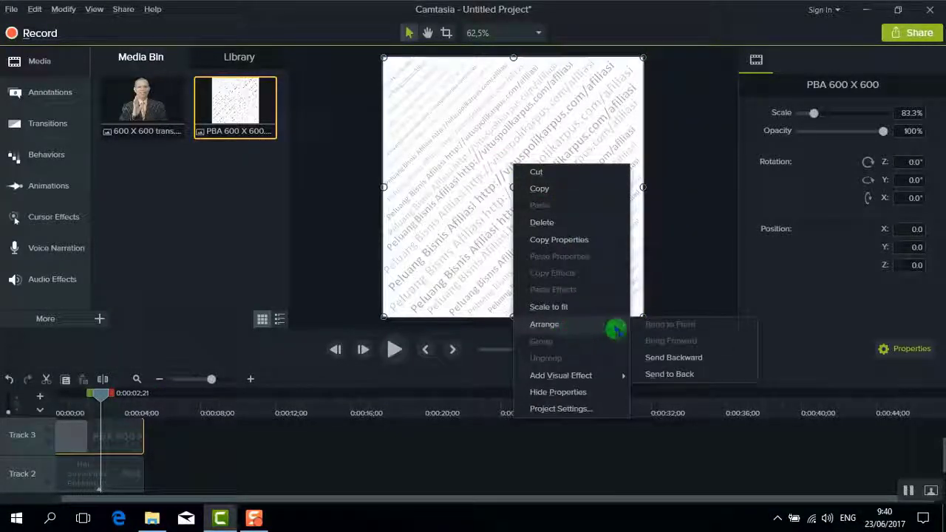
pyautogui.click(690, 376)
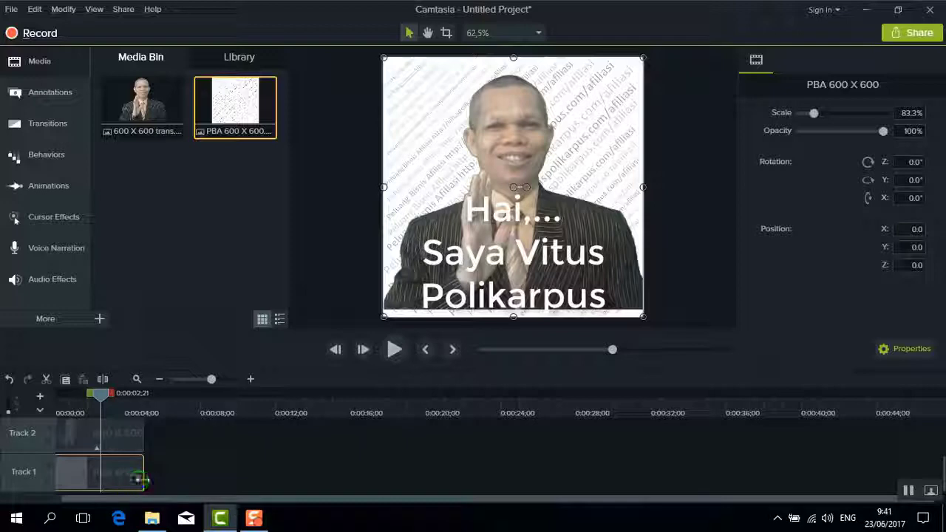
pyautogui.moveTo(140, 479); pyautogui.dragTo(826, 478)
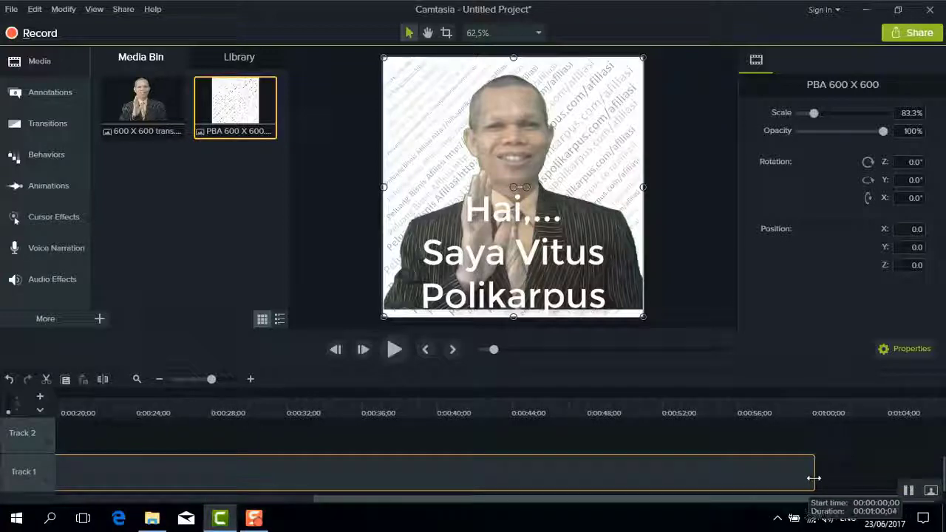
pyautogui.click(812, 477)
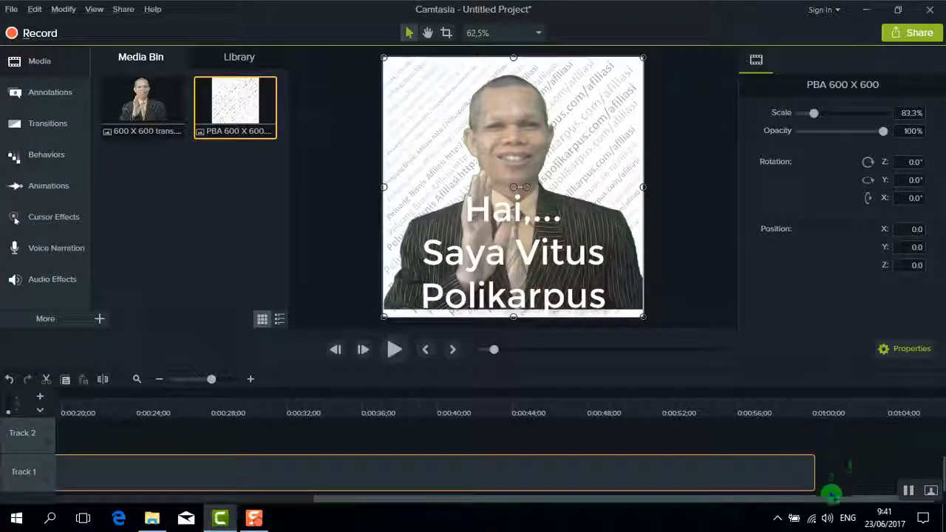
pyautogui.moveTo(812, 505); pyautogui.dragTo(394, 507)
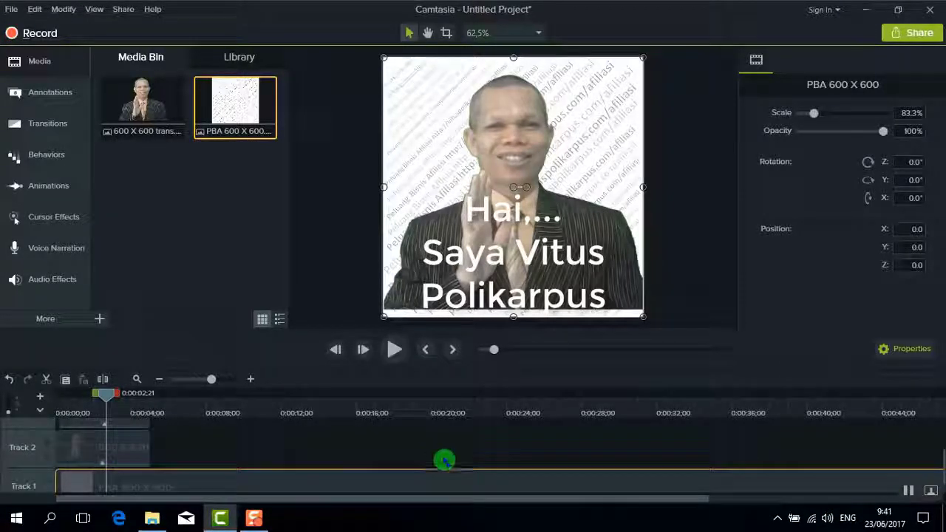
# Rewind and play back the composed video with the pattern behind the presenter
pyautogui.moveTo(107, 398); pyautogui.dragTo(59, 398)
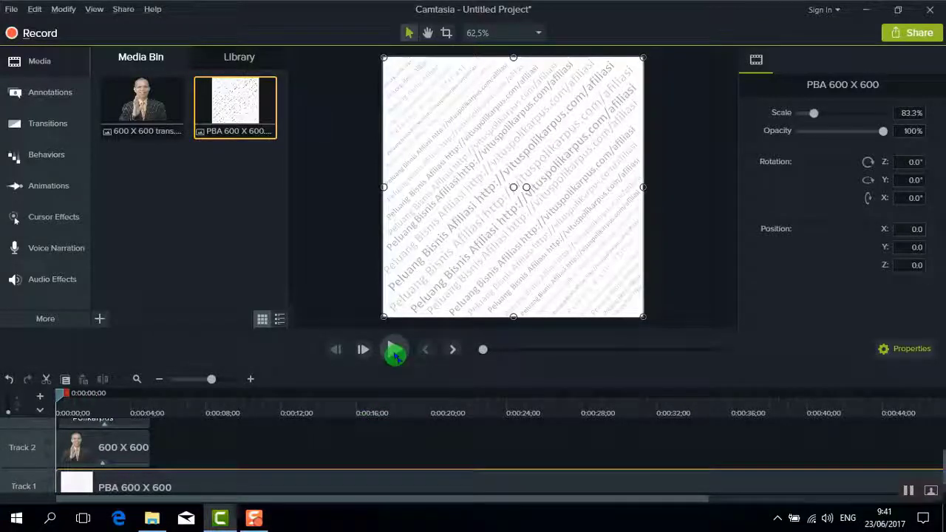
pyautogui.click(396, 352)
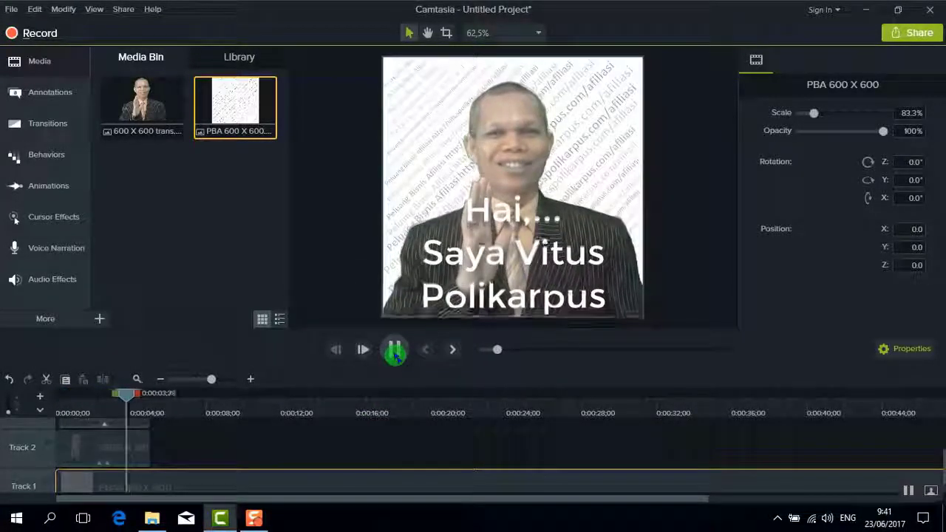
pyautogui.moveTo(158, 396); pyautogui.dragTo(148, 399)
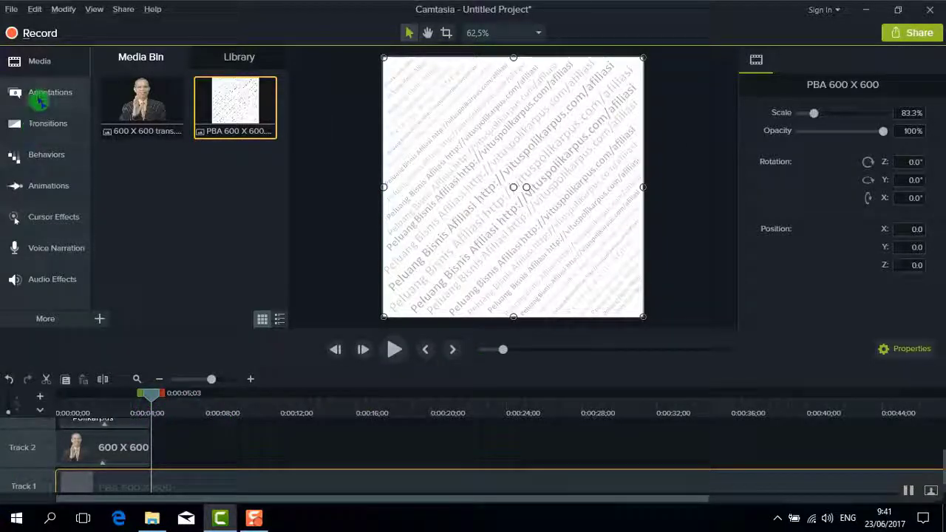
# Add an orange-red callout reading 'Saya senang membuat video tutorial, tentang apa saja yang saya suka'
pyautogui.click(42, 93)
pyautogui.moveTo(115, 248); pyautogui.dragTo(422, 147)
pyautogui.moveTo(600, 241); pyautogui.dragTo(643, 317)
pyautogui.click(905, 112)
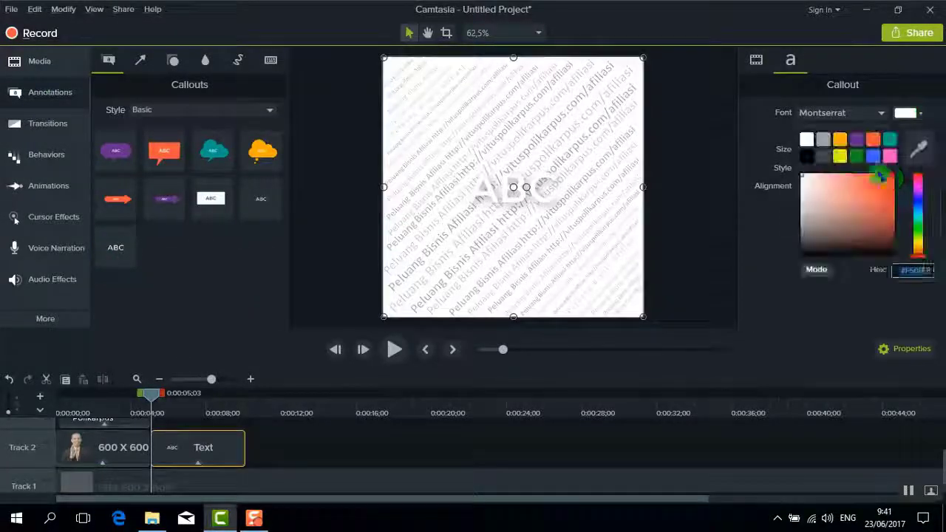
pyautogui.click(869, 138)
pyautogui.moveTo(859, 149); pyautogui.dragTo(840, 150)
pyautogui.write('Saya senang membuat video tutorial, tentang apa saja yang saya suka')
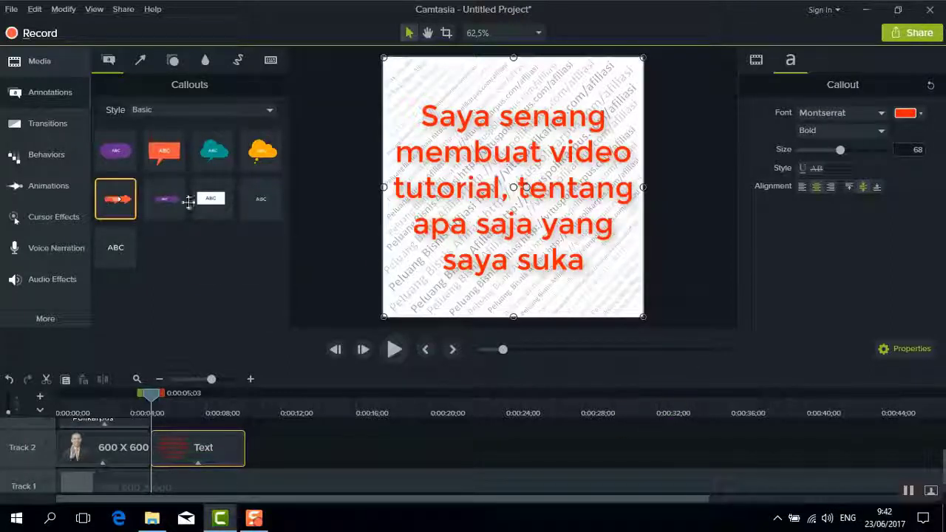
# Give the callout the Pop Up behavior and move the playhead past it
pyautogui.click(42, 154)
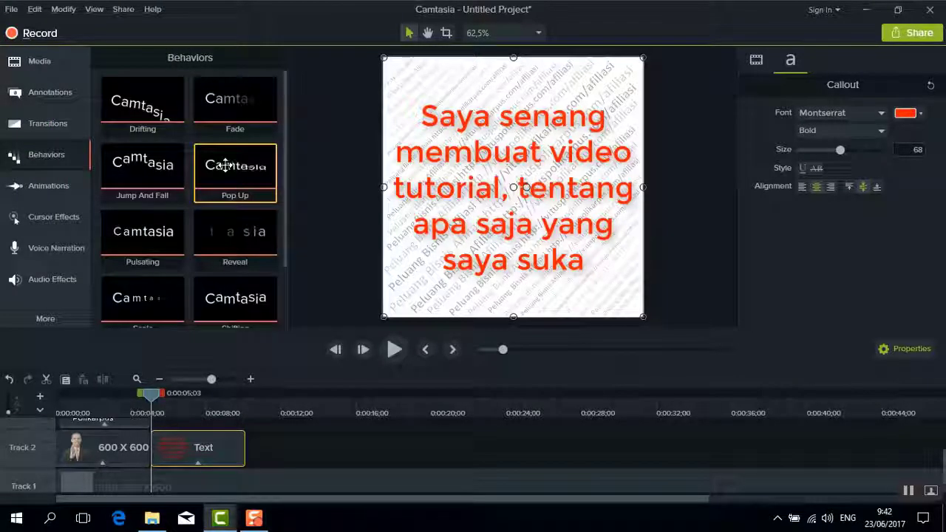
pyautogui.click(224, 167)
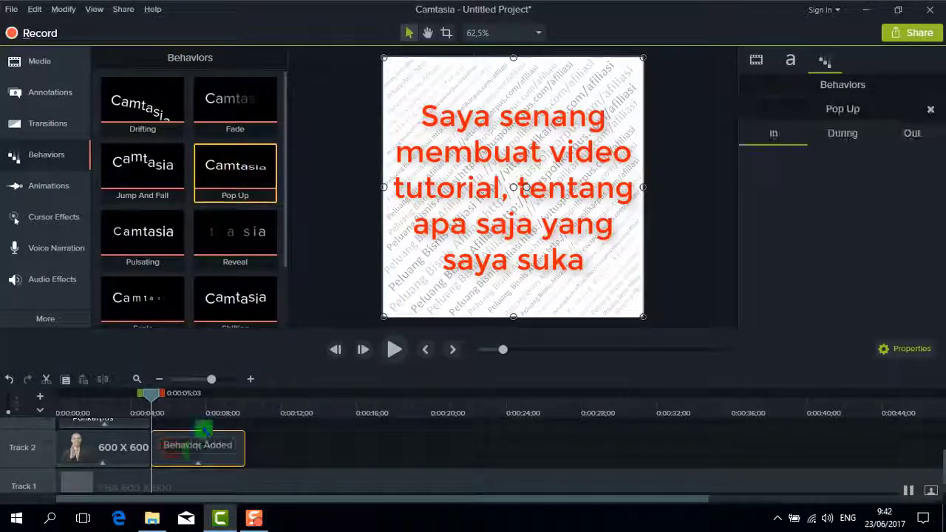
pyautogui.moveTo(155, 391); pyautogui.dragTo(248, 410)
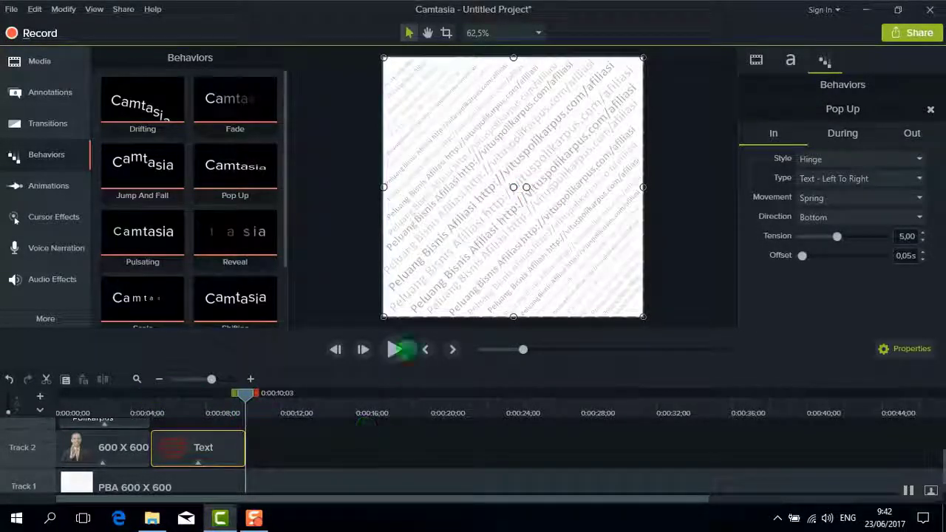
# Add a bold blue callout reading 'Saya senang membuat video tutorial tentang penggunaan software'
pyautogui.click(50, 92)
pyautogui.moveTo(176, 210); pyautogui.dragTo(513, 187)
pyautogui.click(909, 112)
pyautogui.click(872, 155)
pyautogui.click(841, 130)
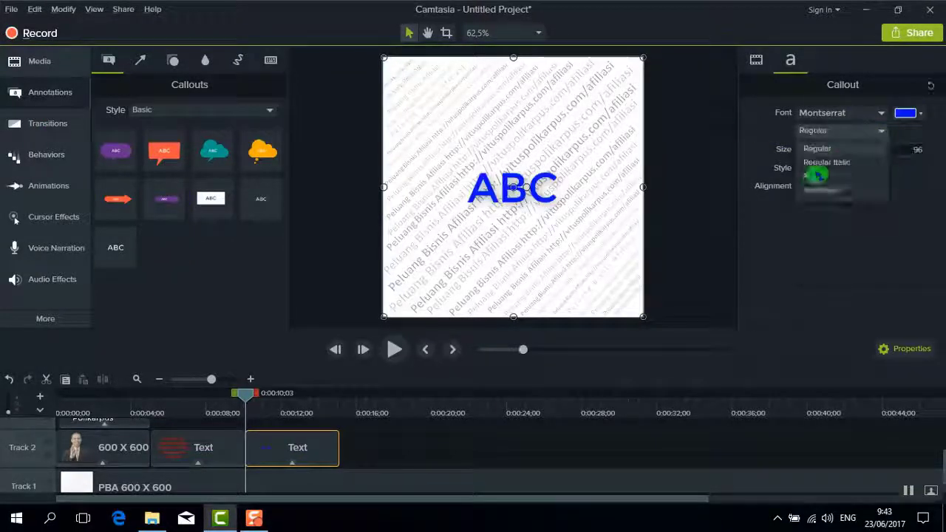
pyautogui.click(813, 169)
pyautogui.write('Saya senang membuat video tutorial tentang penggunaan software')
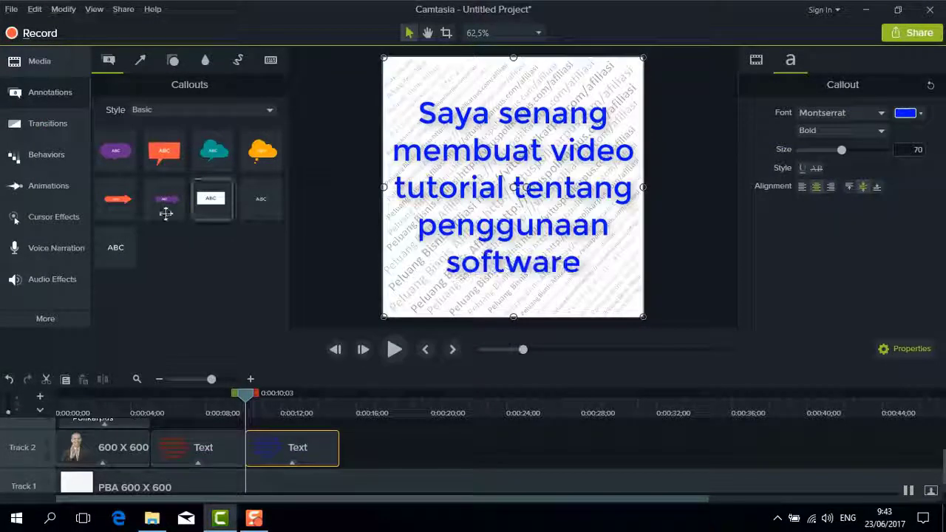
# Apply the Pulsating behavior to the blue callout and move the playhead past it
pyautogui.click(47, 154)
pyautogui.moveTo(156, 243); pyautogui.dragTo(553, 244)
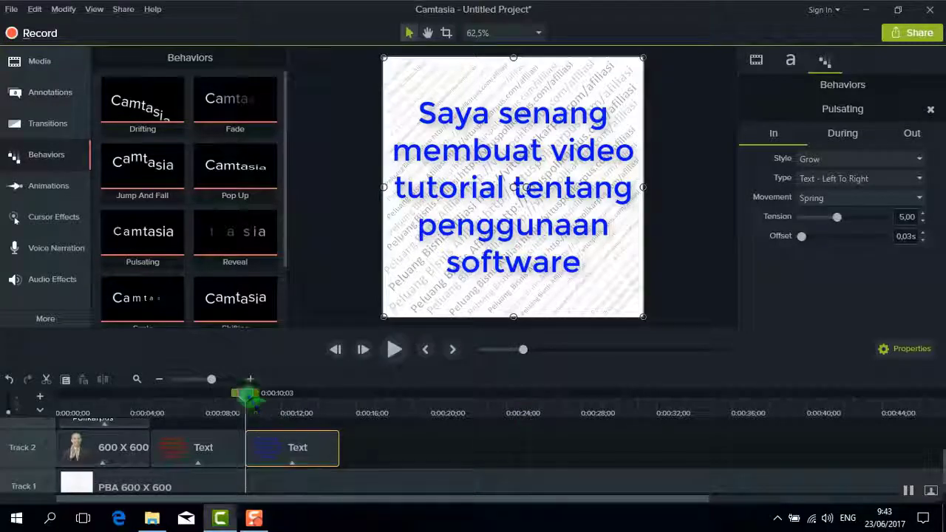
pyautogui.moveTo(247, 392); pyautogui.dragTo(338, 393)
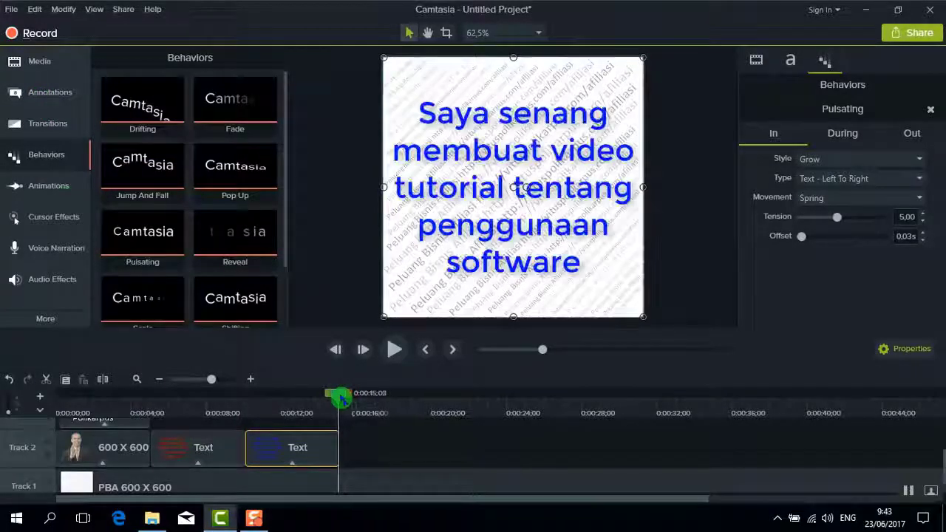
# Add another blank text callout at 15 seconds and select its clip
pyautogui.click(50, 92)
pyautogui.moveTo(115, 247); pyautogui.dragTo(513, 187)
pyautogui.click(403, 439)
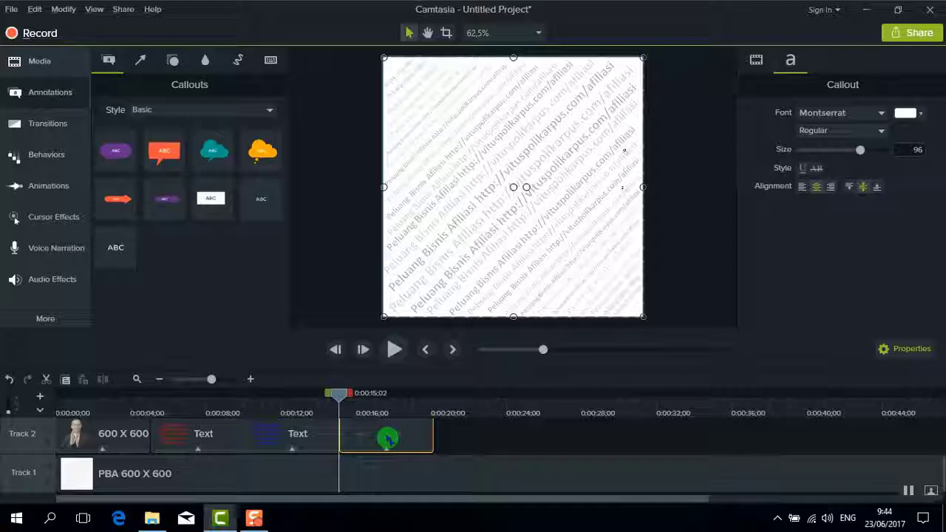
# Delete the blank callout and paste a copy of the blue callout
pyautogui.press('Delete')
pyautogui.click(303, 438)
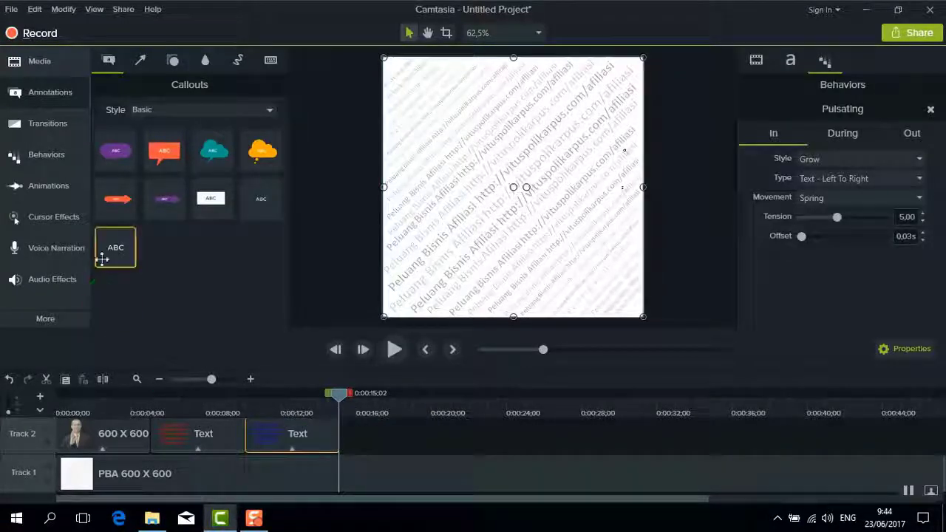
pyautogui.moveTo(102, 258); pyautogui.dragTo(369, 458)
pyautogui.write('Saya senang membuat video tutorial tentang penggunaan software')
pyautogui.press('BackSpace')
pyautogui.press('BackSpace')
pyautogui.press('BackSpace')
pyautogui.press('BackSpace')
pyautogui.press('BackSpace')
pyautogui.press('BackSpace')
pyautogui.press('BackSpace')
pyautogui.press('BackSpace')
pyautogui.press('BackSpace')
pyautogui.press('BackSpace')
pyautogui.press('BackSpace')
pyautogui.press('BackSpace')
pyautogui.press('BackSpace')
pyautogui.press('BackSpace')
pyautogui.press('BackSpace')
pyautogui.press('BackSpace')
pyautogui.press('BackSpace')
pyautogui.press('BackSpace')
pyautogui.press('BackSpace')
# Change the copy's text to 'Saya juga membuat video tutorial tentang Promosi Bisnis'
pyautogui.write('Pembua')
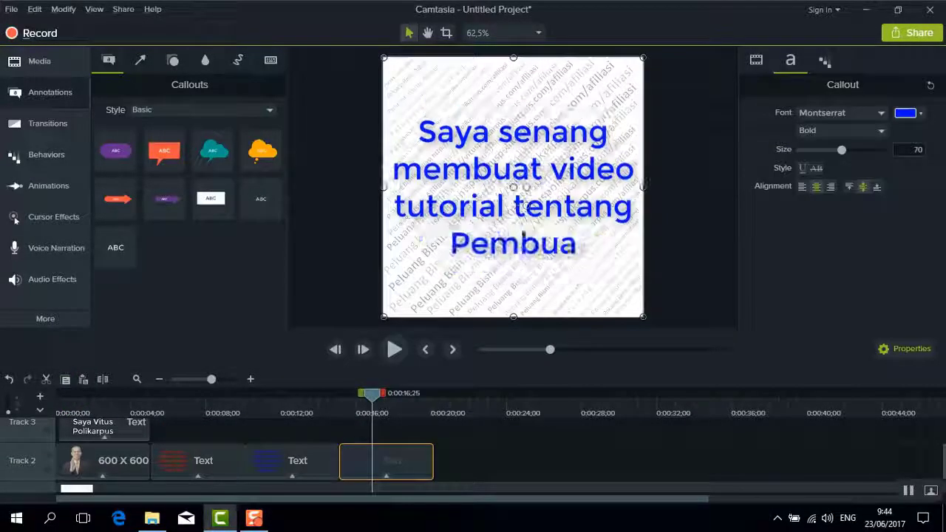
pyautogui.write('tan Video Promosi')
pyautogui.doubleClick(555, 133)
pyautogui.write('juga')
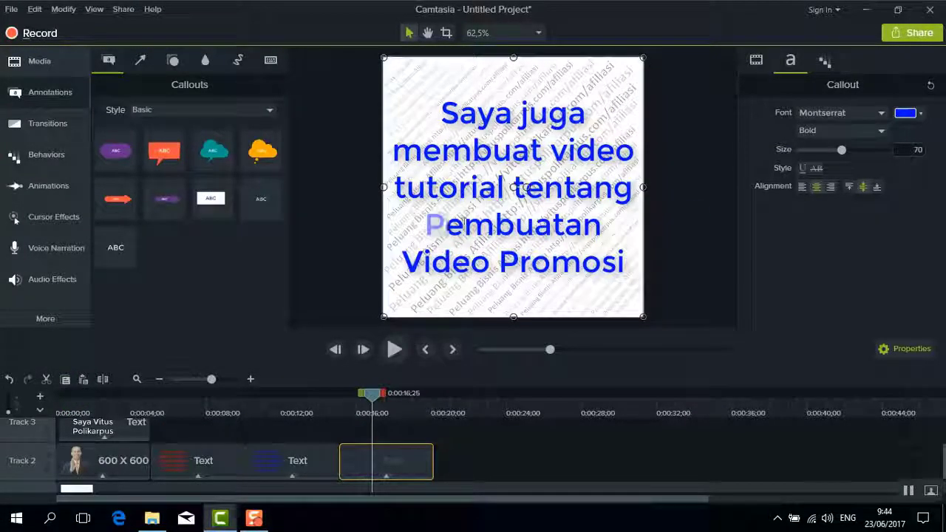
pyautogui.moveTo(426, 224); pyautogui.dragTo(500, 261)
pyautogui.press('BackSpace')
pyautogui.write('Bisnis')
# Apply Jump And Fall, make the text orange, and paste another callout after it
pyautogui.click(46, 154)
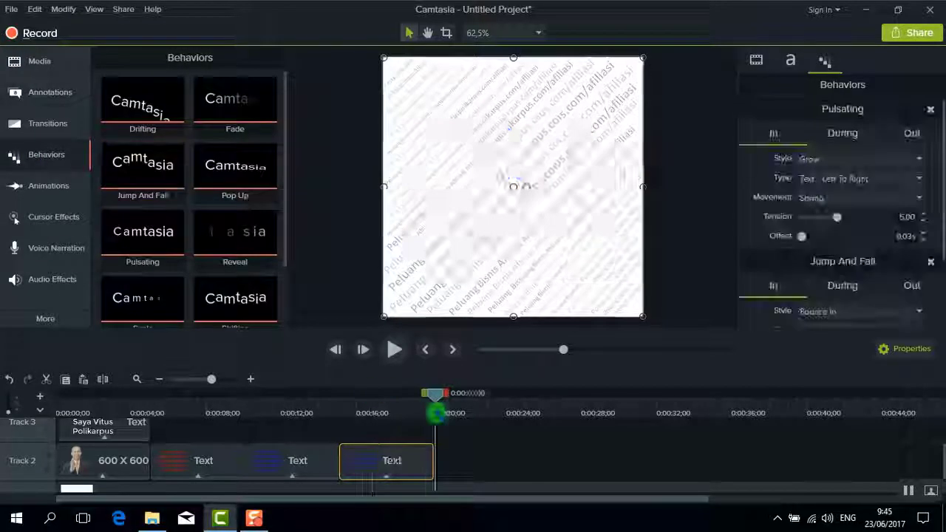
pyautogui.click(386, 412)
pyautogui.click(790, 60)
pyautogui.click(909, 113)
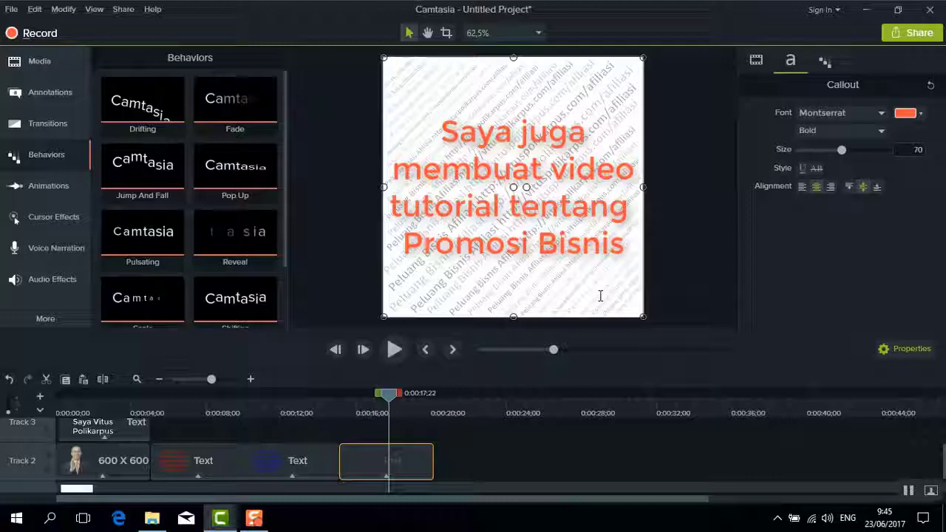
pyautogui.hotkey('ctrl', 'v')
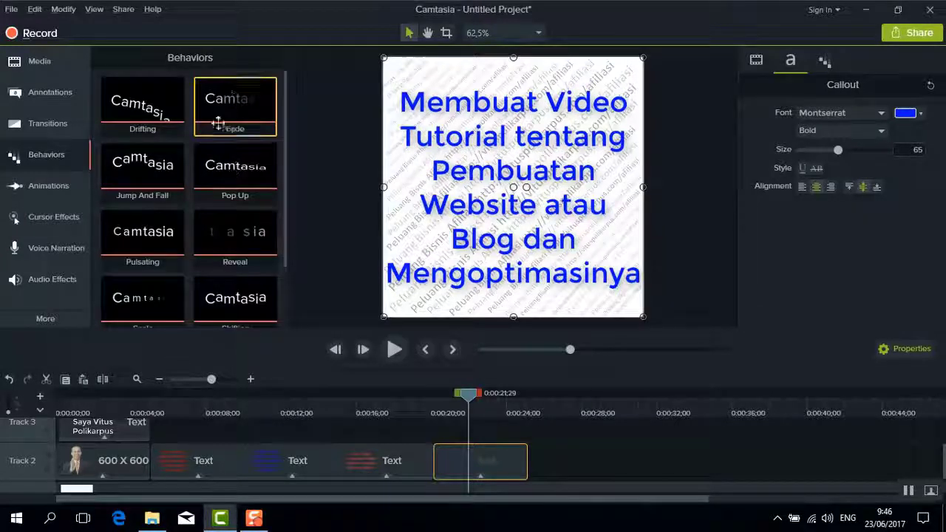
# Apply the Fade behavior to the website callout and preview its animation
pyautogui.moveTo(217, 121); pyautogui.dragTo(435, 400)
pyautogui.click(395, 350)
pyautogui.click(394, 349)
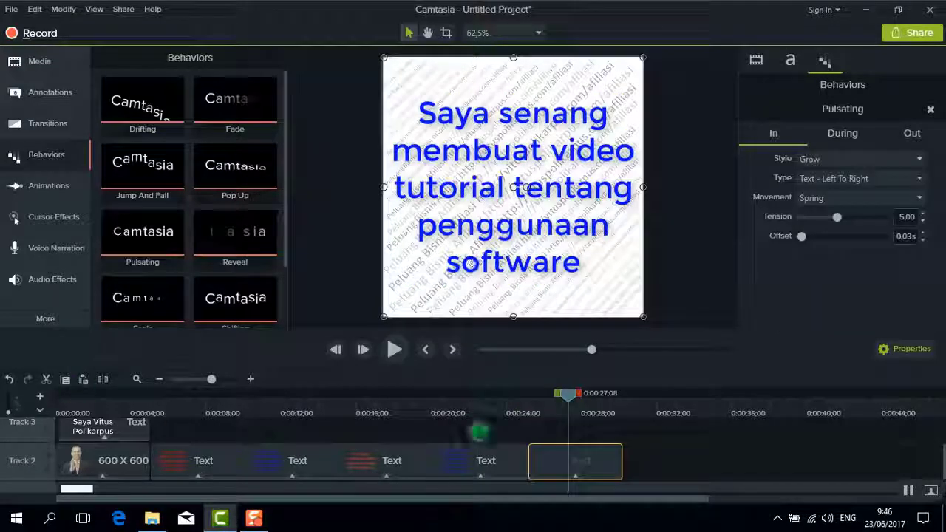
# Change the pasted callout to read '…Video untuk Youtube' with pink text
pyautogui.click(480, 460)
pyautogui.click(575, 460)
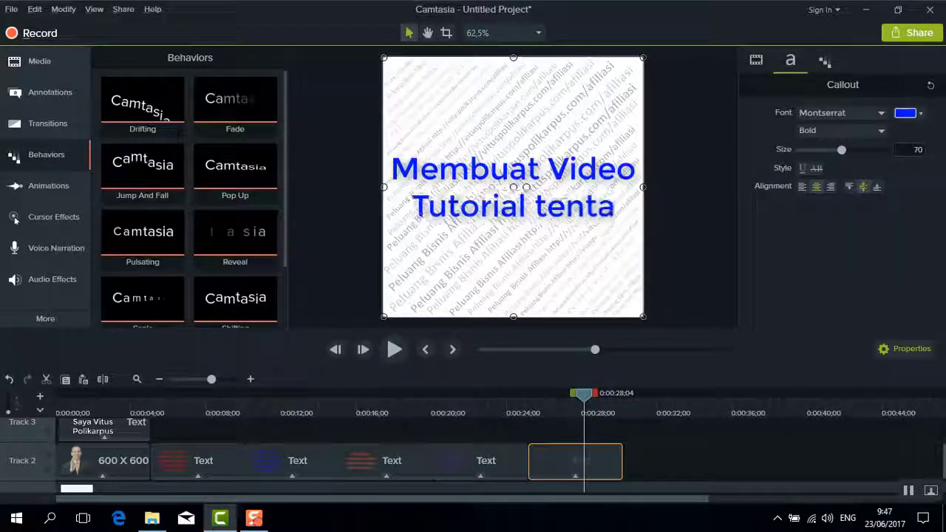
pyautogui.write('ng Cara Membuat Video untuk Youtube')
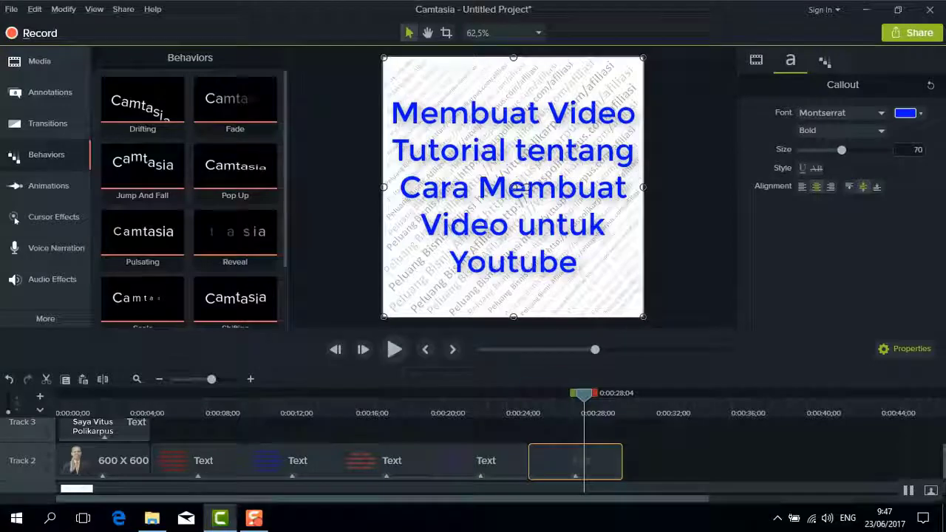
pyautogui.hotkey('ctrl', 'a')
pyautogui.click(905, 112)
pyautogui.click(887, 148)
pyautogui.click(581, 299)
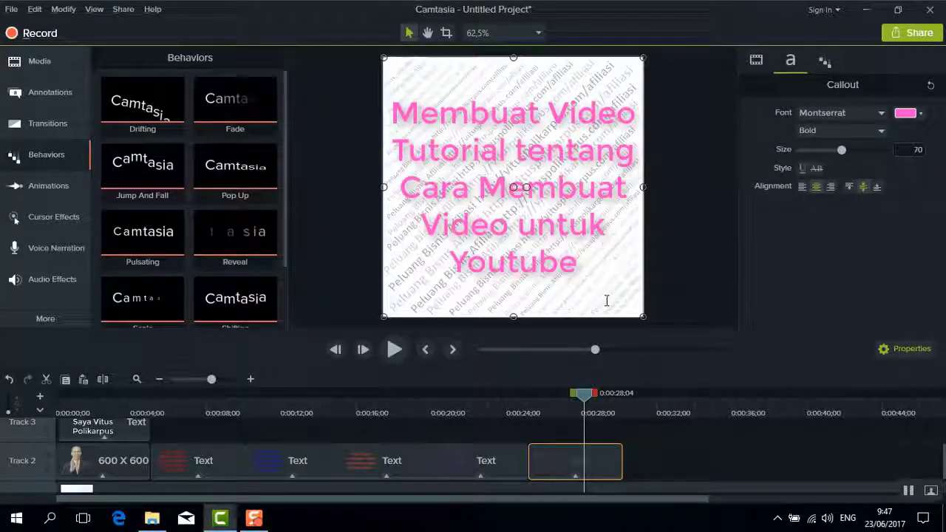
# Add a blue callout reading '…yang diinginkan oleh pelanggan' with the Scale behavior
pyautogui.click(626, 405)
pyautogui.click(83, 379)
pyautogui.moveTo(624, 392); pyautogui.dragTo(672, 392)
pyautogui.write('u Membuat Video tentang apa saja yang diinginkan pelanggan')
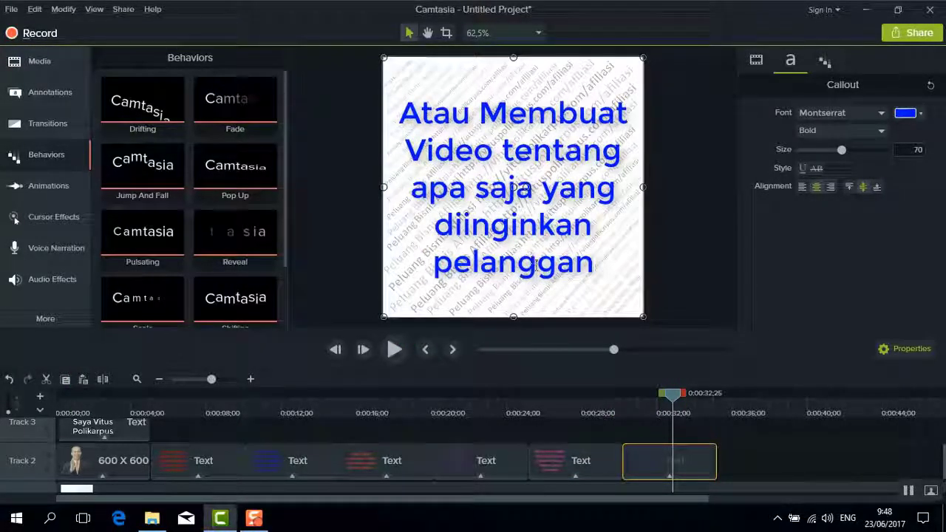
pyautogui.write(' oleh')
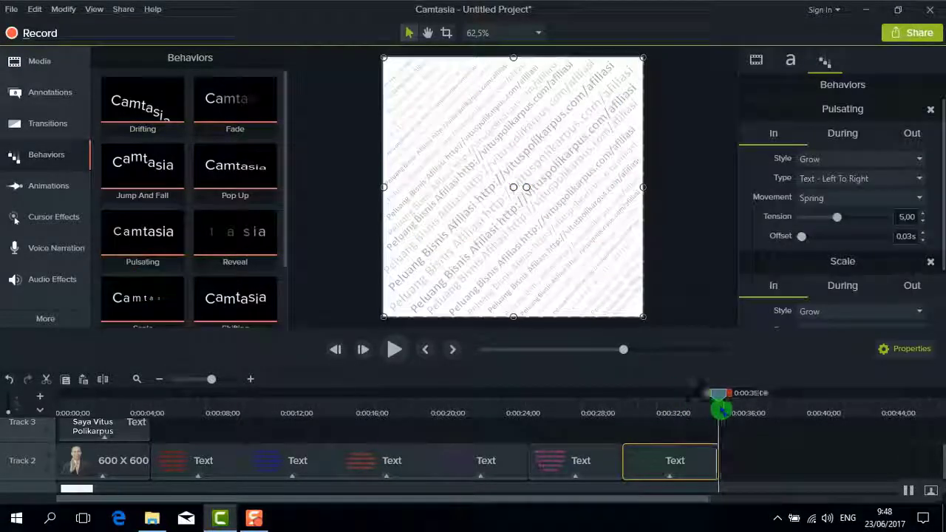
pyautogui.click(82, 379)
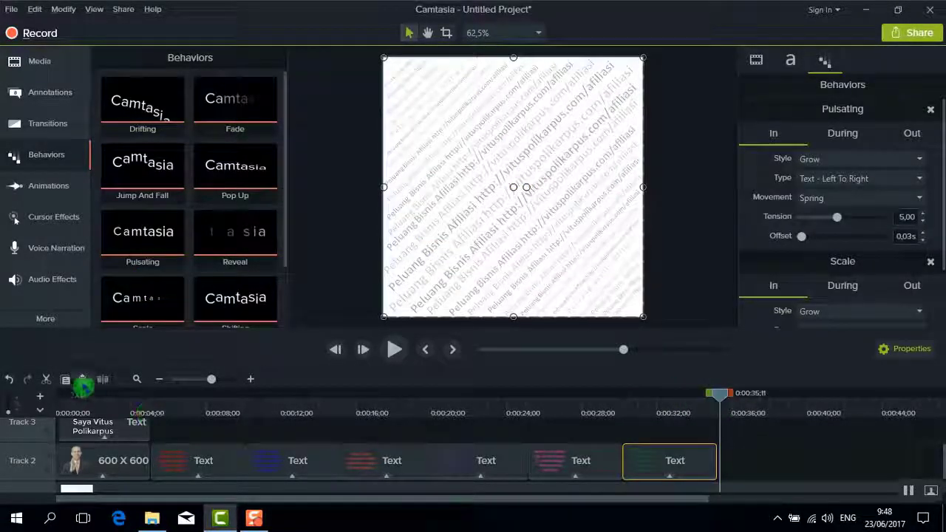
# Rewrite the callout as a custom-video request with the presenter's phone number, and apply Shifting
pyautogui.doubleClick(513, 187)
pyautogui.hotkey('ctrl', 'a')
pyautogui.write('Jika Anda ingin dibuatkan video tertentu, si')
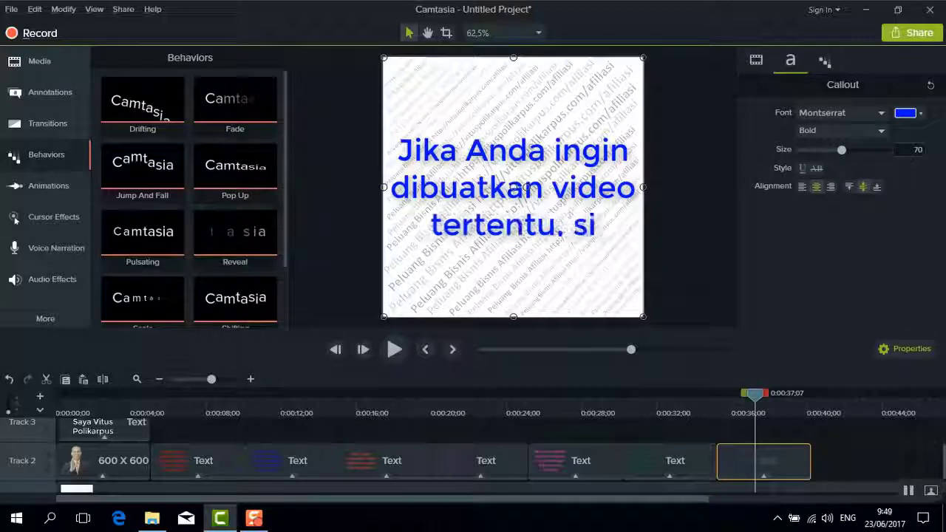
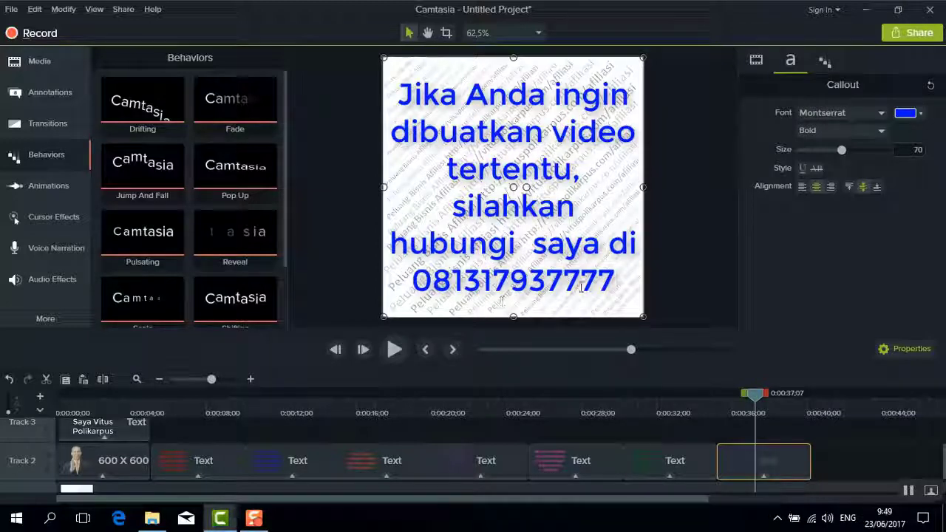
pyautogui.scroll(-2, 190, 222)
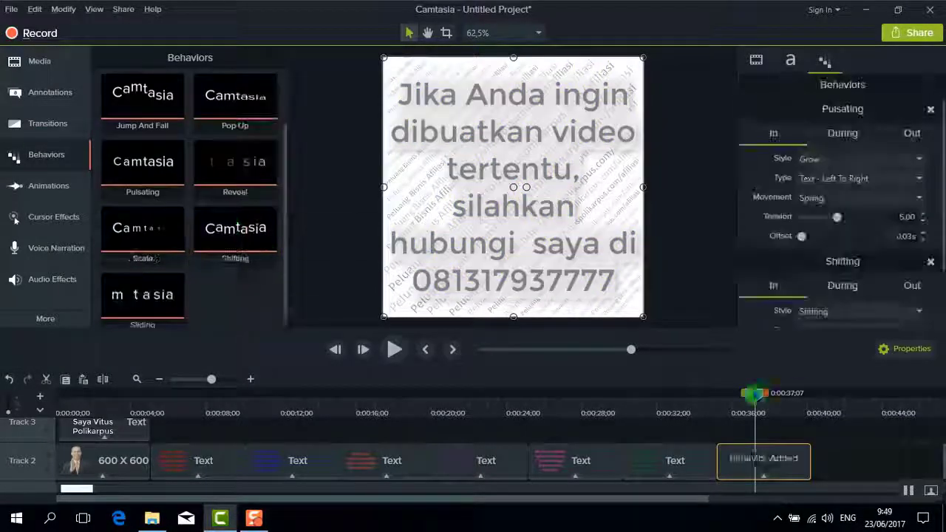
pyautogui.click(813, 403)
# Add a '…telegram atau Whatsapp' callout in dark green text with the Sliding animation
pyautogui.hotkey('ctrl', 'v')
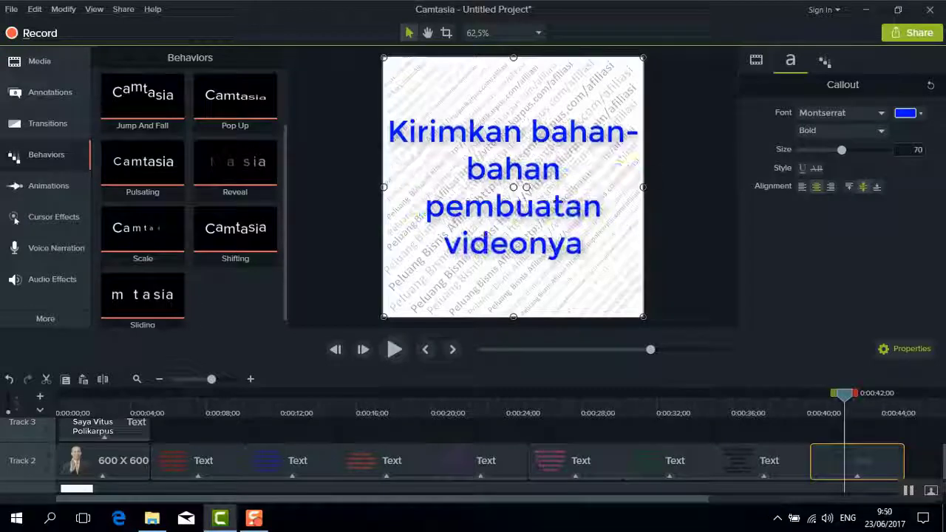
pyautogui.write('m atau Whatsapp')
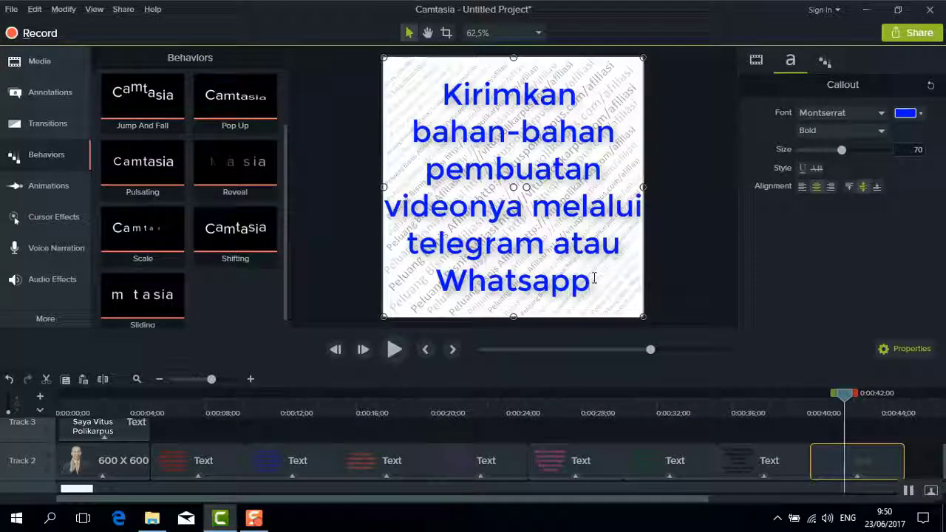
pyautogui.click(905, 113)
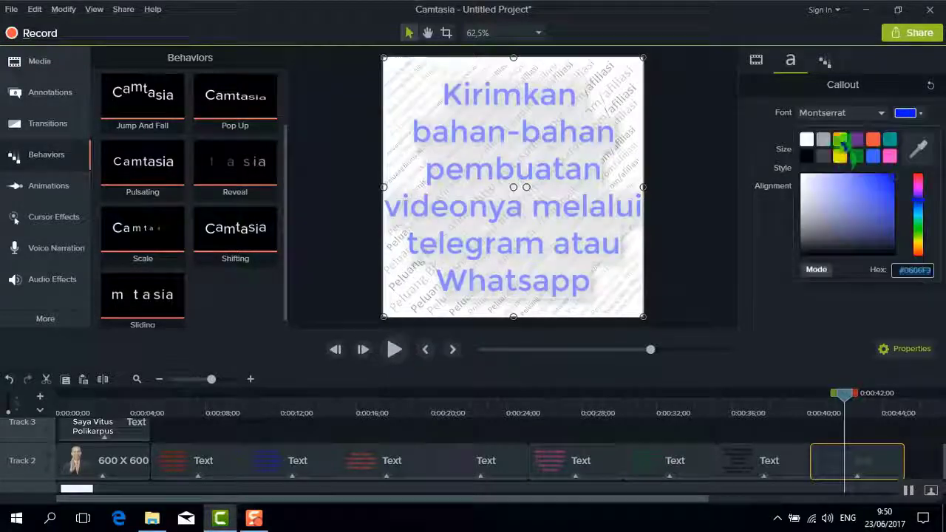
pyautogui.moveTo(918, 222); pyautogui.dragTo(919, 148)
pyautogui.click(284, 233)
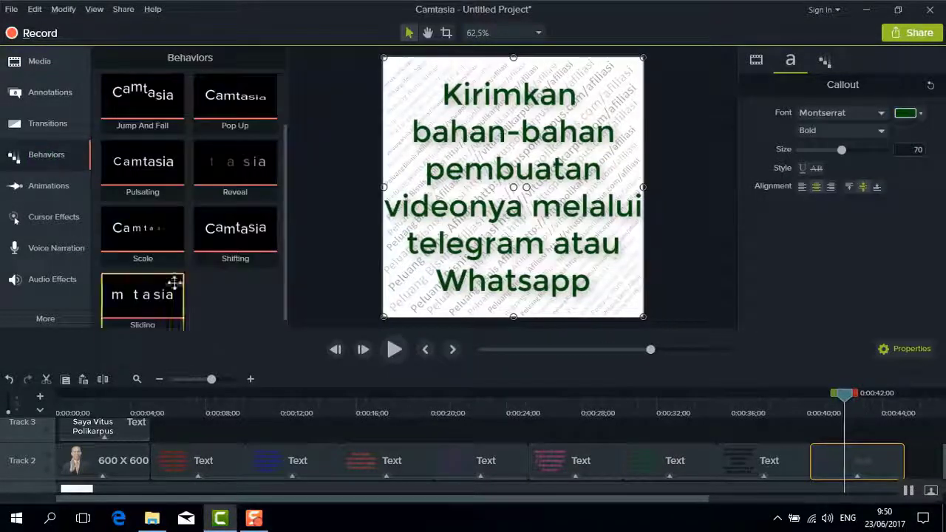
pyautogui.moveTo(173, 281); pyautogui.dragTo(857, 461)
pyautogui.click(629, 407)
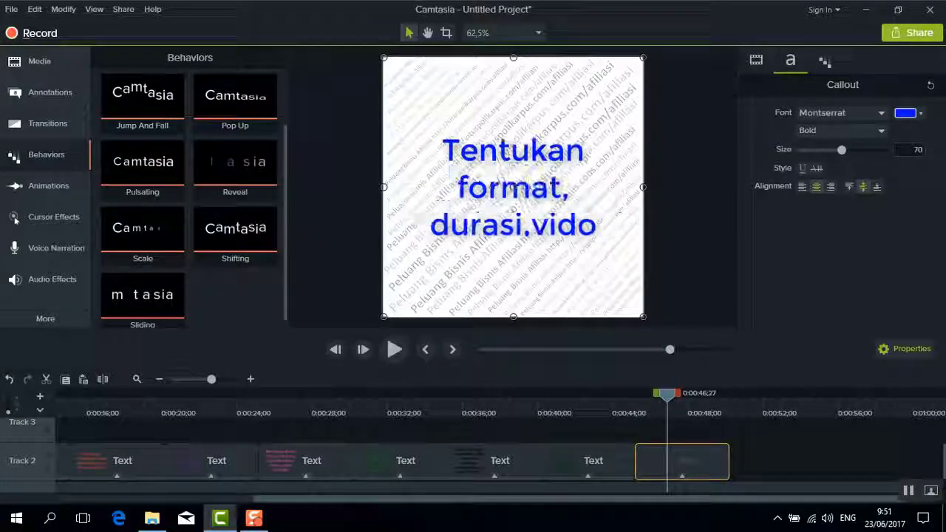
# Complete the format callout with '…sesuai kebutuhan Anda' and paste a copy after it
pyautogui.write('suai kebutuhan Anda')
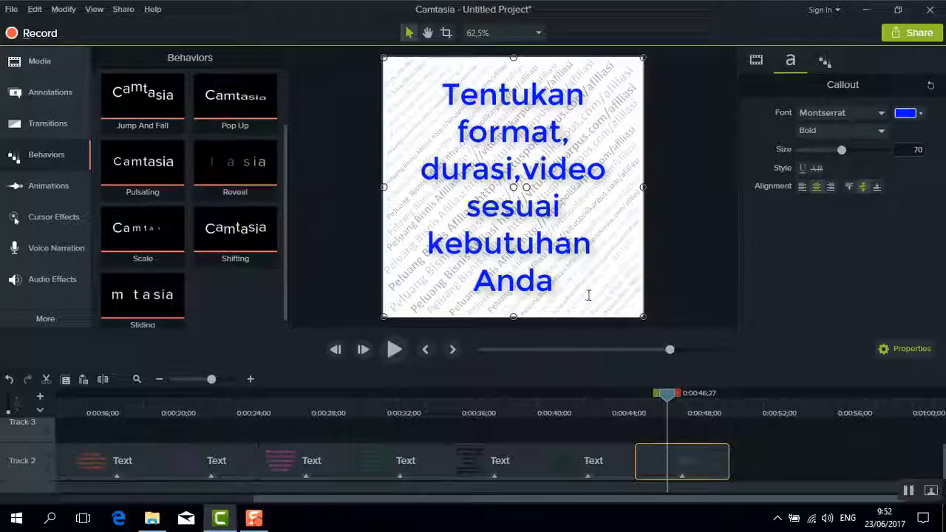
pyautogui.moveTo(143, 161); pyautogui.dragTo(667, 458)
pyautogui.hotkey('ctrl', 'v')
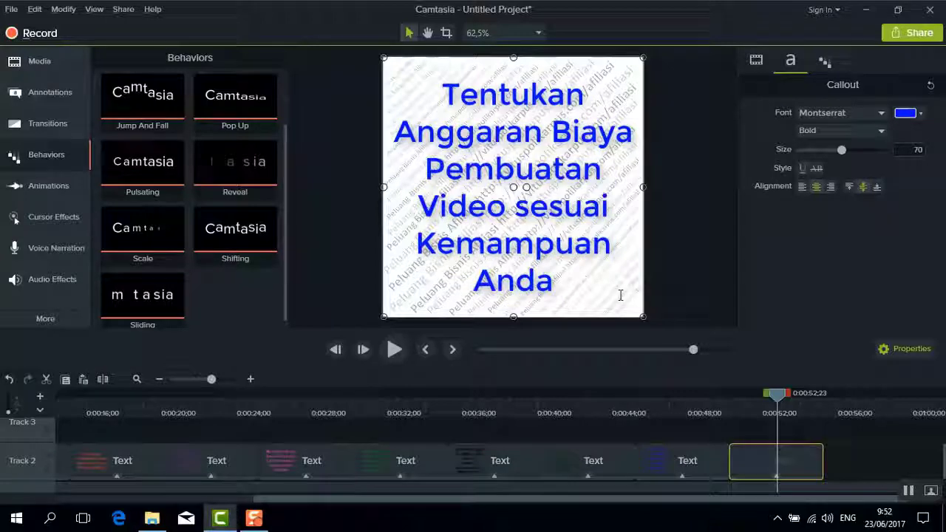
# Add the orange closing callout '…dan sesuai kemampuan saya' with the Pop Up behavior
pyautogui.moveTo(776, 395); pyautogui.dragTo(823, 395)
pyautogui.hotkey('ctrl', 'v')
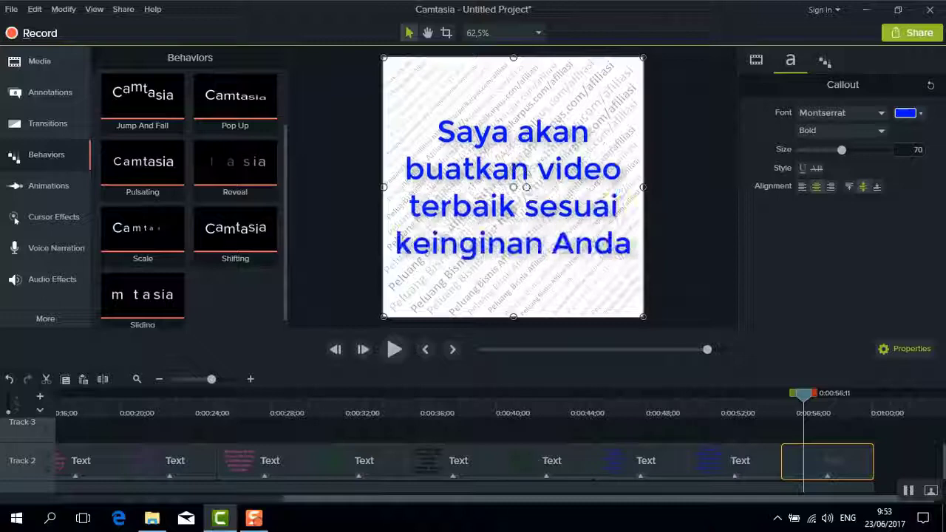
pyautogui.write(', sesuai kemampuan saya')
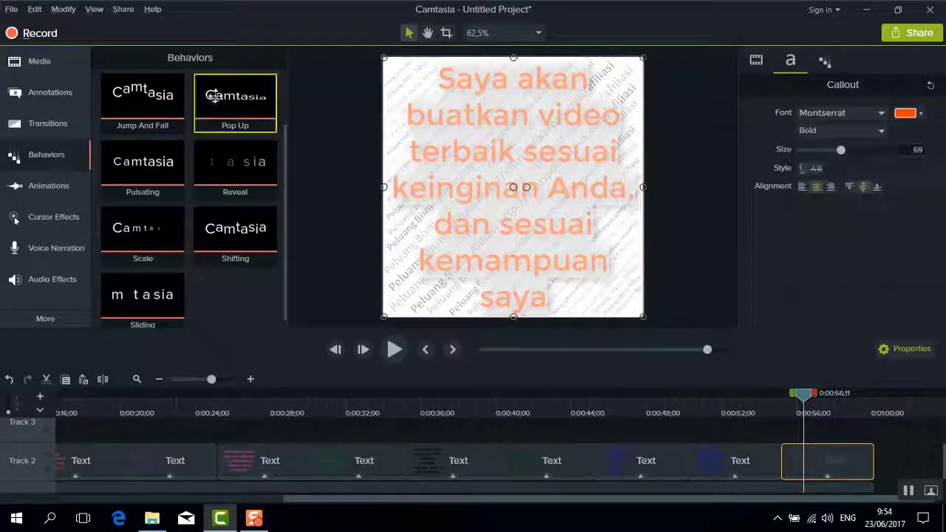
pyautogui.moveTo(213, 96); pyautogui.dragTo(827, 460)
pyautogui.moveTo(804, 393); pyautogui.dragTo(884, 405)
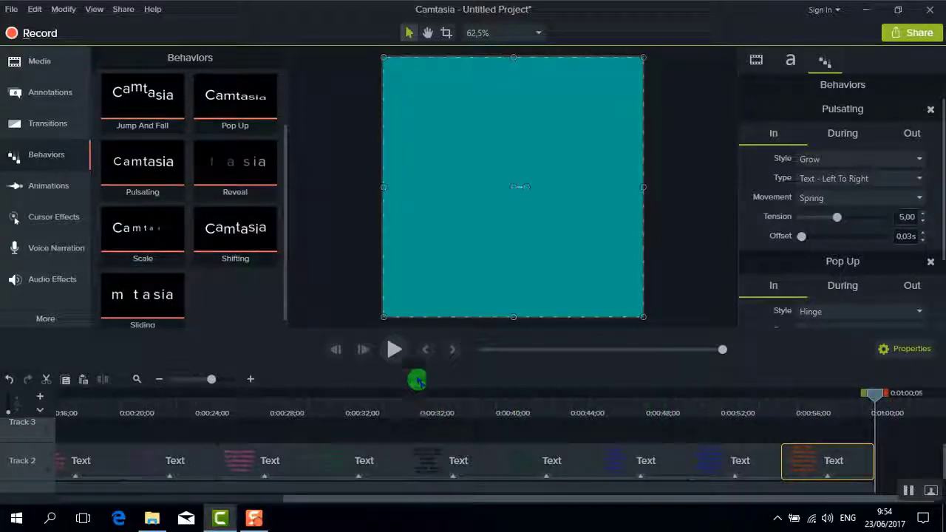
pyautogui.click(395, 349)
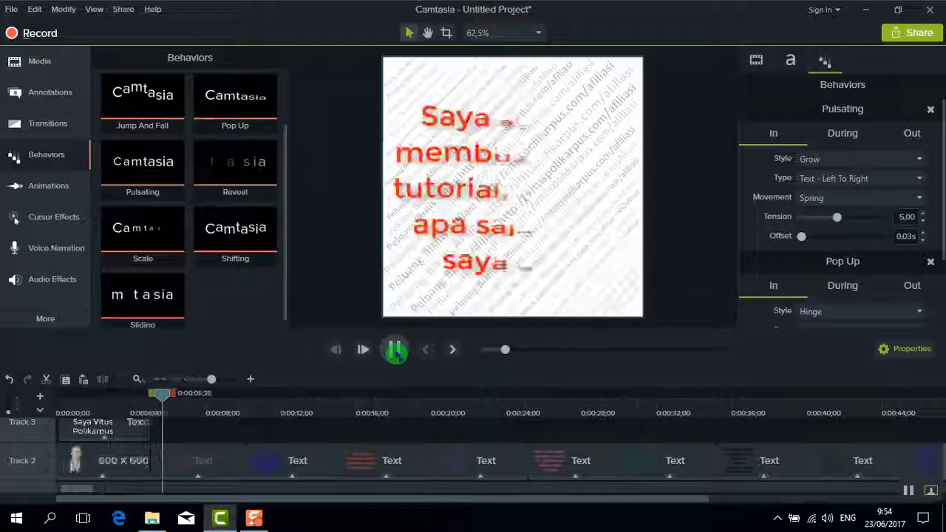
pyautogui.click(394, 349)
pyautogui.moveTo(197, 391); pyautogui.dragTo(38, 412)
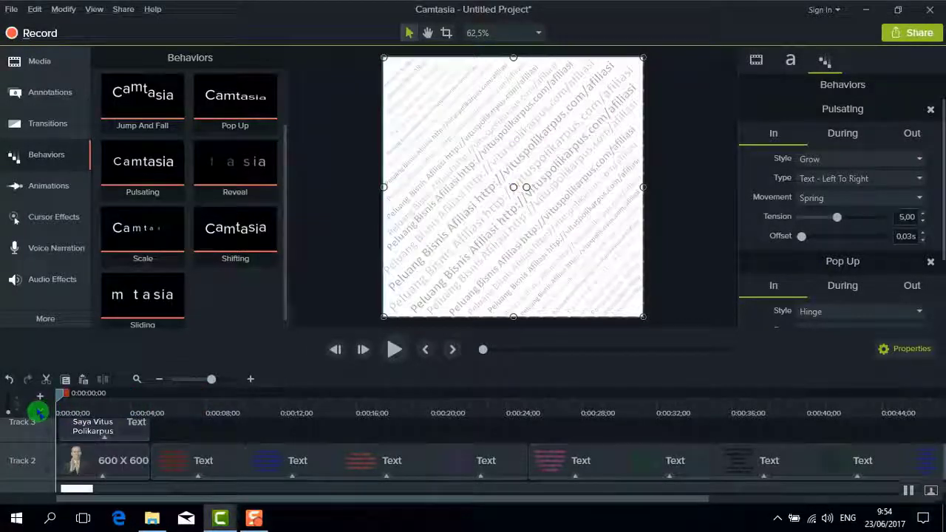
pyautogui.click(394, 349)
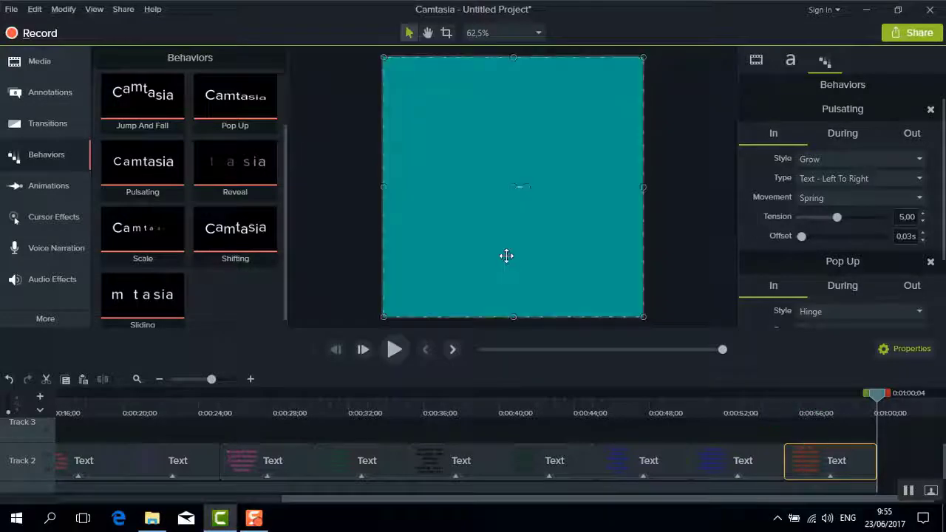
# Select all clips from the Track 1 background image and group them into Group 1 of 14 media
pyautogui.click(825, 411)
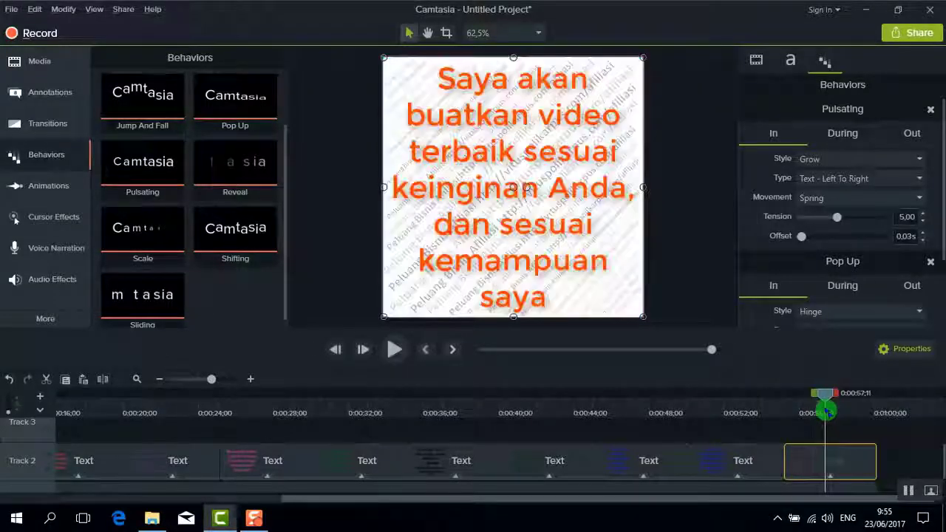
pyautogui.moveTo(831, 407); pyautogui.dragTo(900, 412)
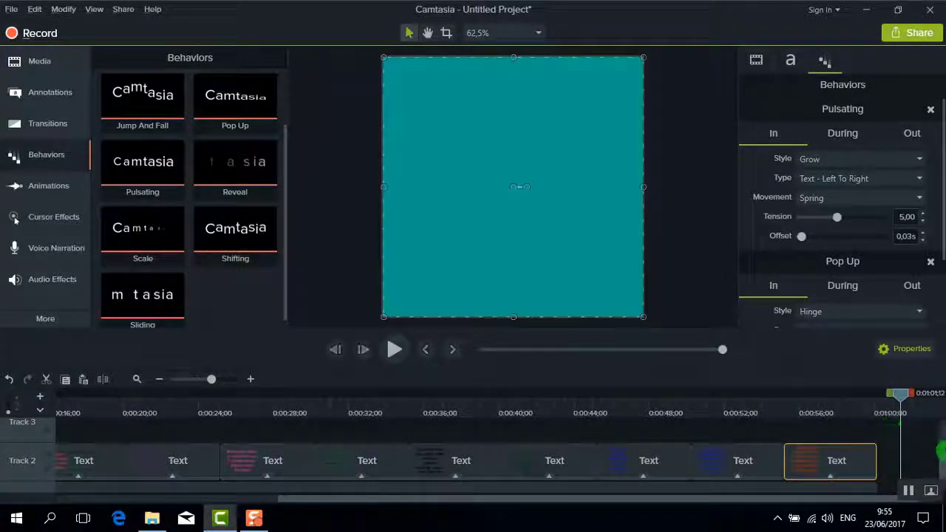
pyautogui.scroll(-1, 936, 443)
pyautogui.click(744, 471)
pyautogui.hotkey('ctrl', 'a')
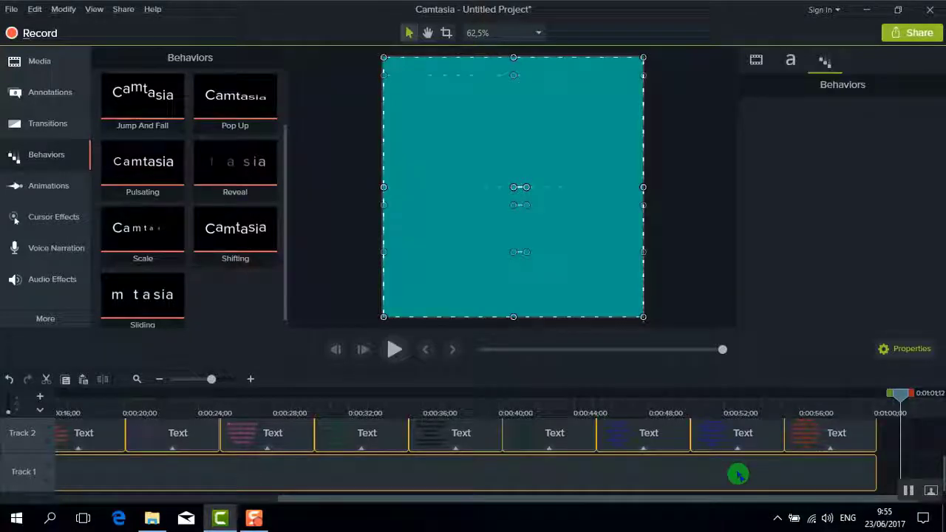
pyautogui.rightClick(738, 473)
pyautogui.click(754, 329)
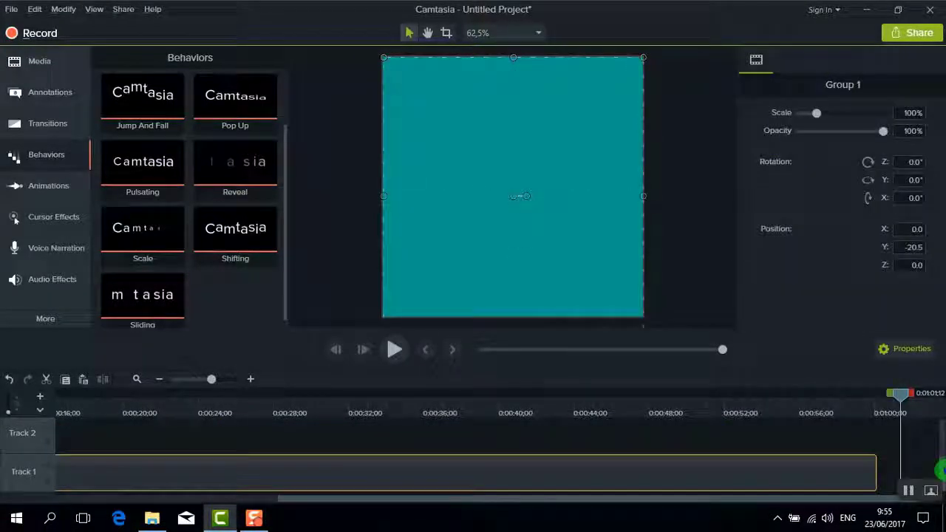
pyautogui.scroll(1, 940, 470)
pyautogui.scroll(-1, 940, 439)
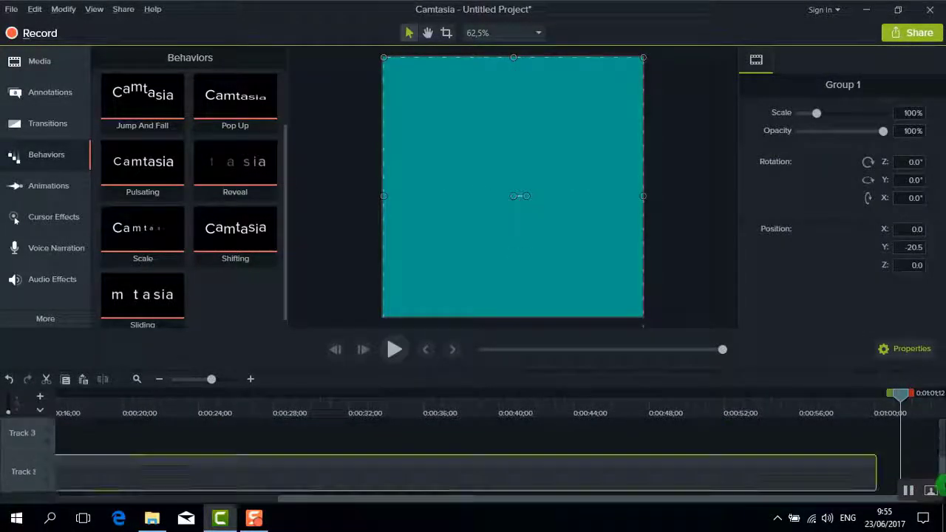
pyautogui.moveTo(898, 393); pyautogui.dragTo(4, 443)
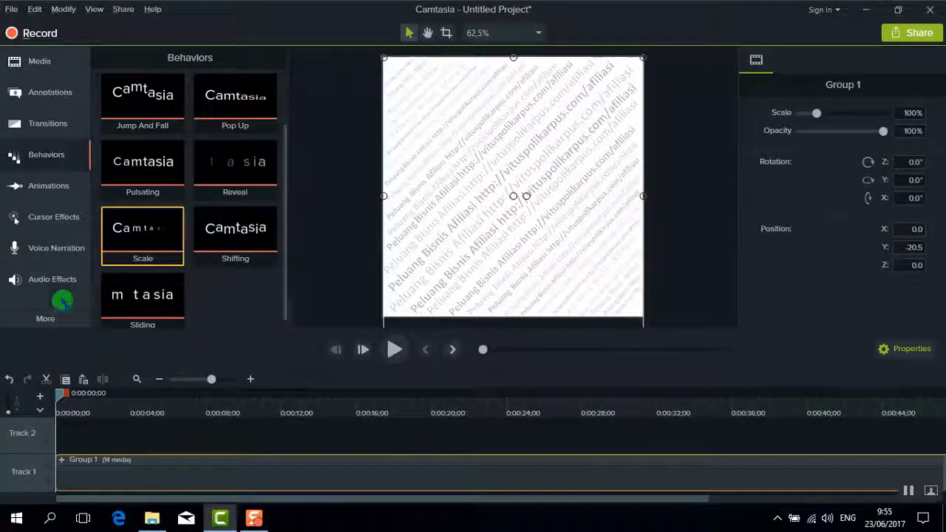
pyautogui.hotkey('ctrl', '1')
# Browse the Import Media dialog to 118 Never Mind.m4a in the Powton Audio\Sparkol folder
pyautogui.click(104, 320)
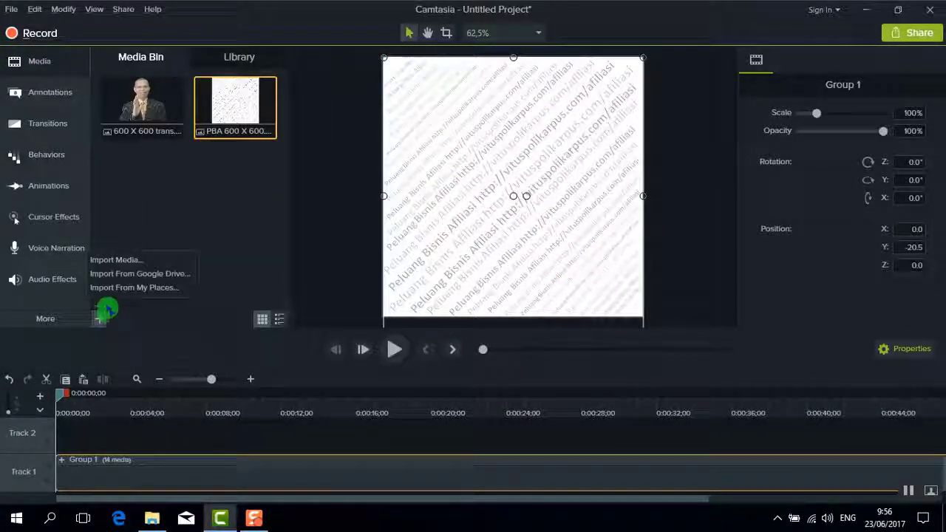
pyautogui.click(111, 259)
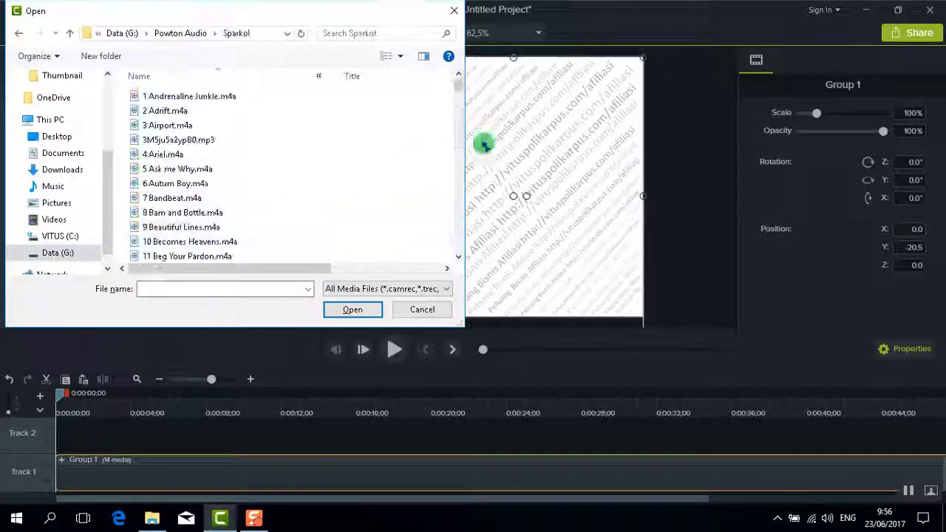
pyautogui.scroll(-20, 196, 209)
pyautogui.click(196, 209)
pyautogui.click(182, 238)
# Preview 118 Never Mind.m4a in VLC media player, then close VLC
pyautogui.rightClick(183, 238)
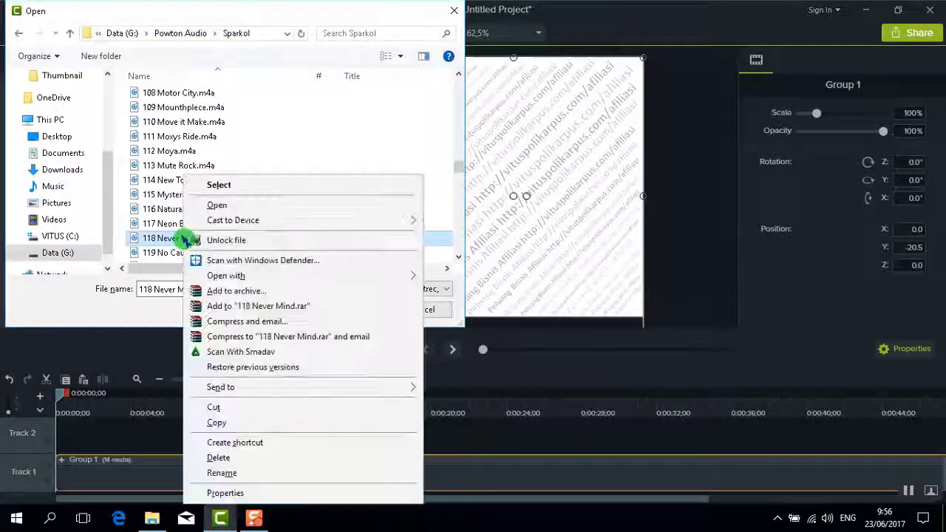
pyautogui.moveTo(263, 276)
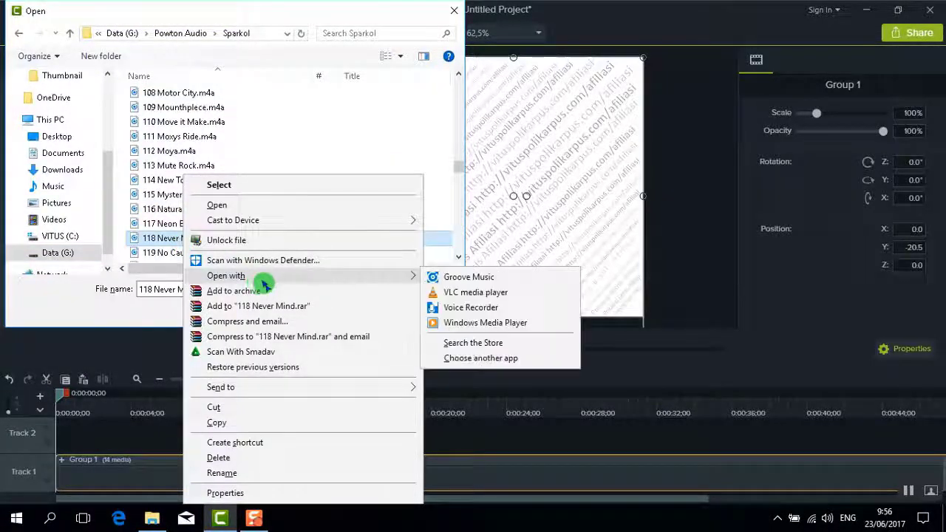
pyautogui.click(496, 294)
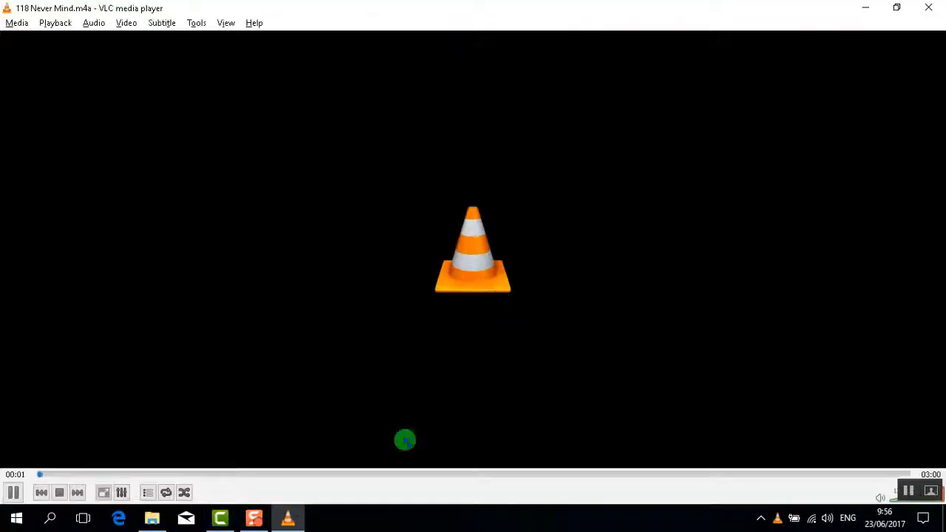
pyautogui.click(930, 9)
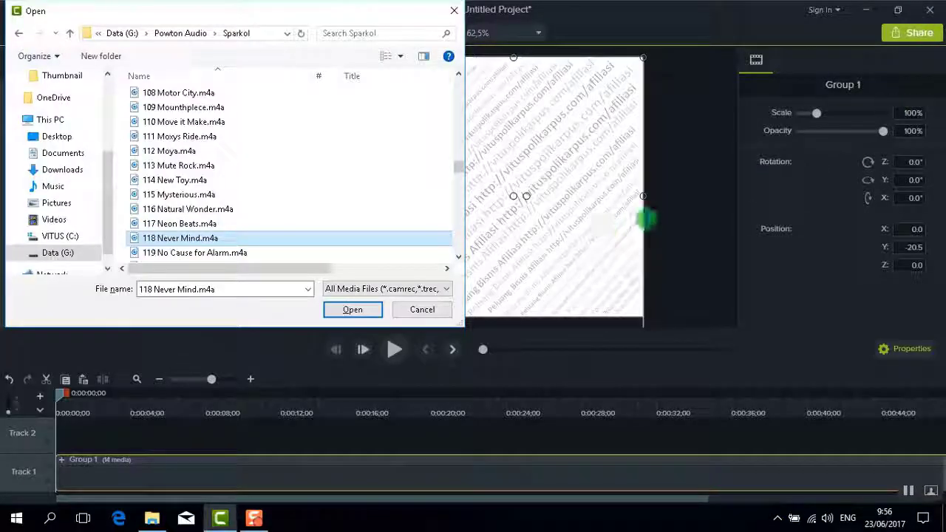
# Import 118 Never Mind.m4a and place it on Track 2, ending around one minute
pyautogui.click(352, 309)
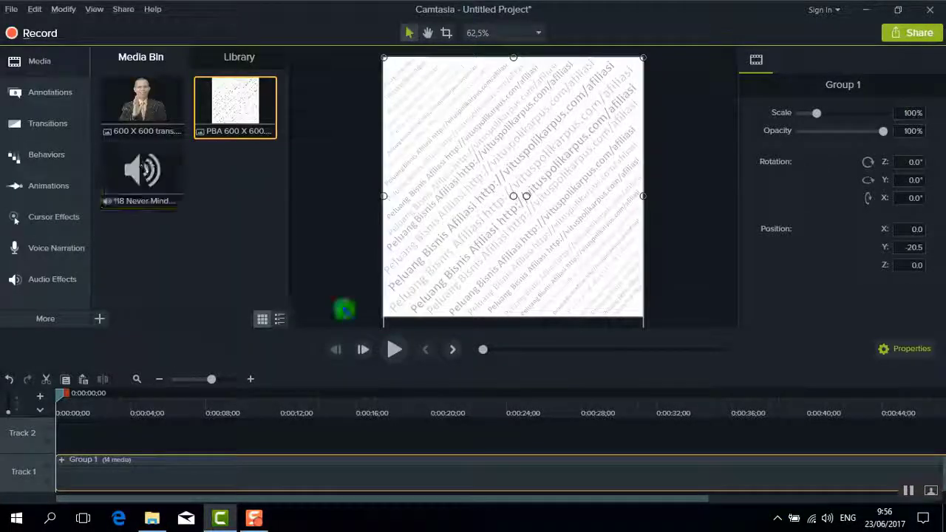
pyautogui.click(170, 178)
pyautogui.rightClick(170, 179)
pyautogui.click(170, 179)
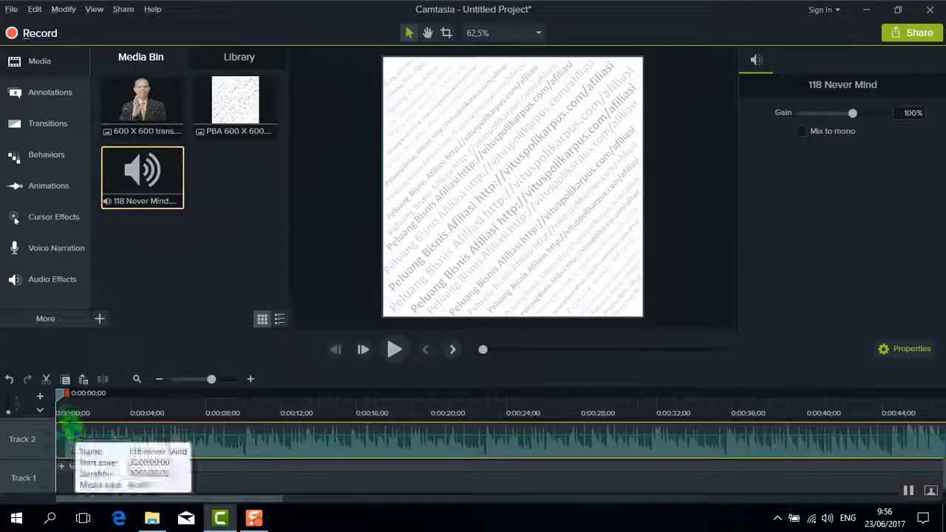
pyautogui.moveTo(62, 397); pyautogui.dragTo(65, 396)
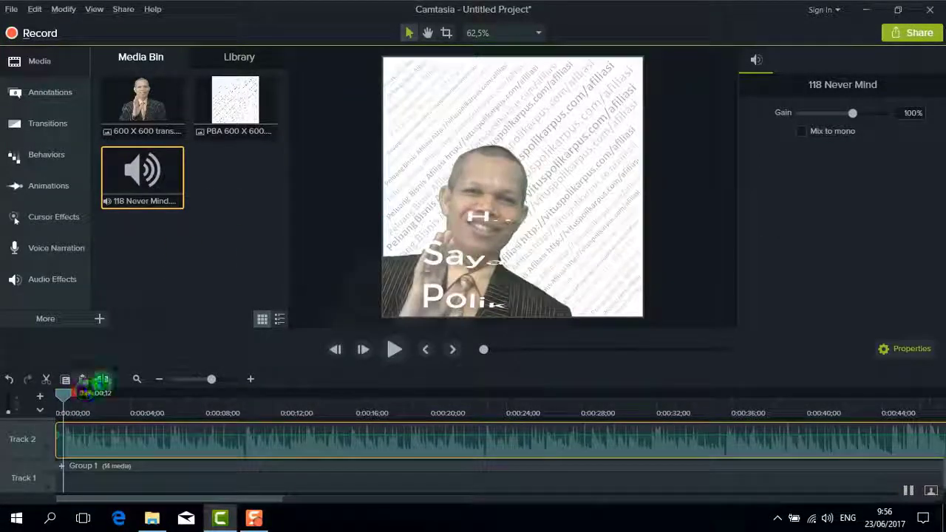
pyautogui.moveTo(80, 436); pyautogui.dragTo(56, 442)
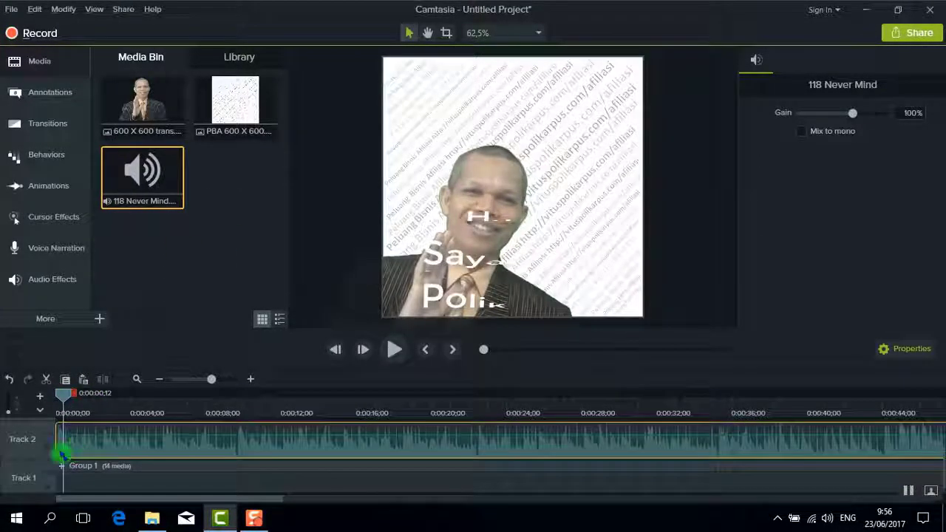
pyautogui.moveTo(64, 397); pyautogui.dragTo(529, 394)
# Apply the Fade Out audio effect to the music's end and play the project from the start
pyautogui.click(52, 278)
pyautogui.moveTo(218, 177); pyautogui.dragTo(571, 466)
pyautogui.moveTo(517, 499); pyautogui.dragTo(137, 508)
pyautogui.click(84, 407)
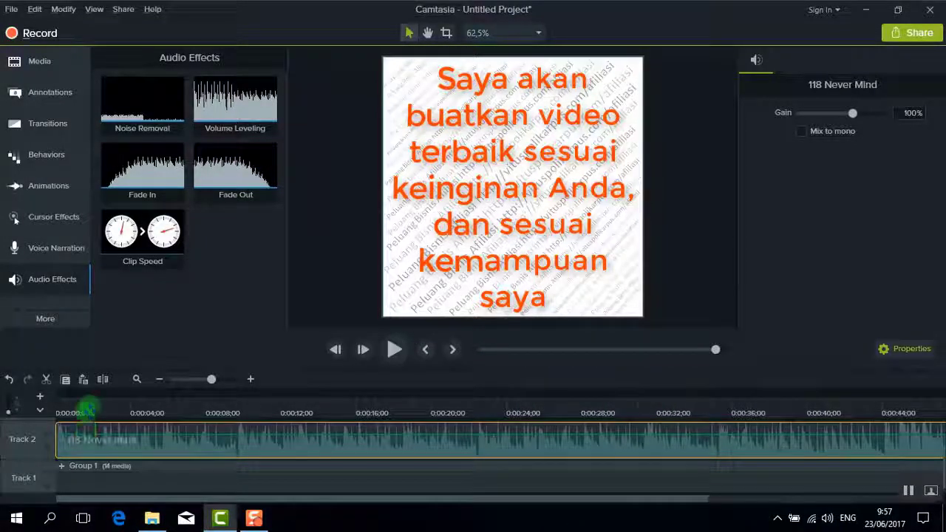
pyautogui.moveTo(79, 393)
pyautogui.mouseDown()
pyautogui.moveTo(50, 397)
pyautogui.moveTo(69, 394)
pyautogui.mouseUp()
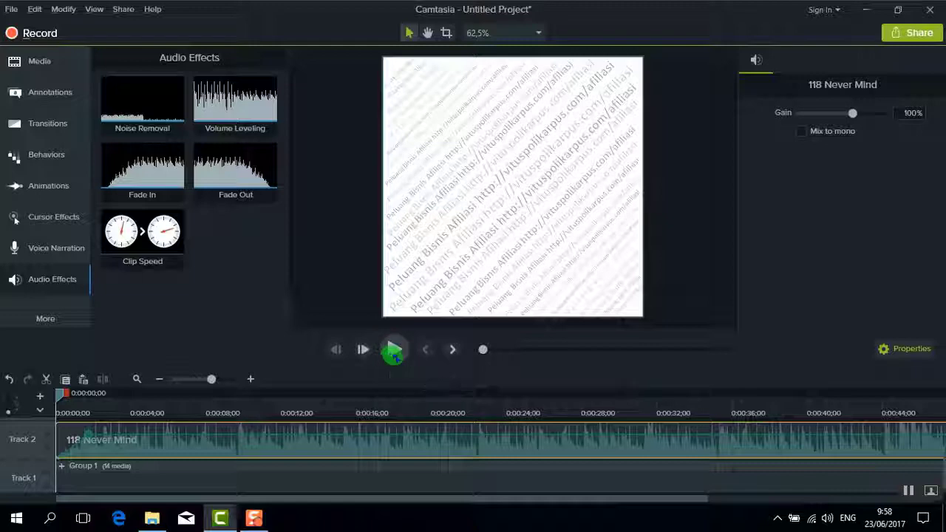
pyautogui.click(393, 351)
pyautogui.moveTo(167, 525)
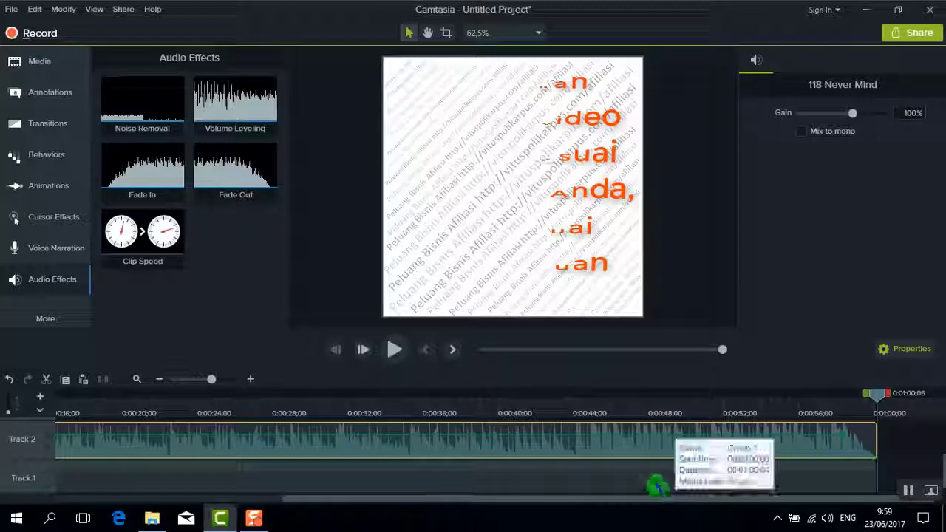
# Select every clip and group the music with the video group as Group 2
pyautogui.click(655, 480)
pyautogui.hotkey('ctrl', 'a')
pyautogui.rightClick(656, 483)
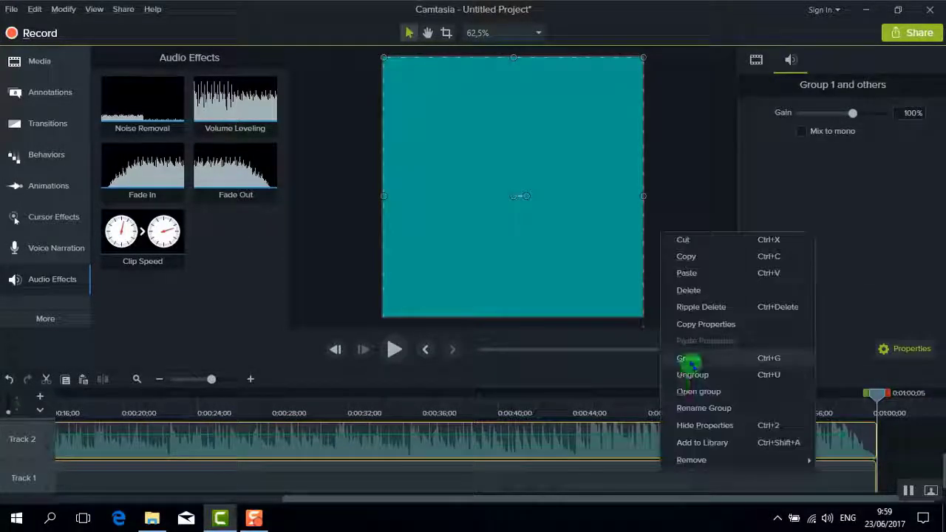
pyautogui.click(688, 360)
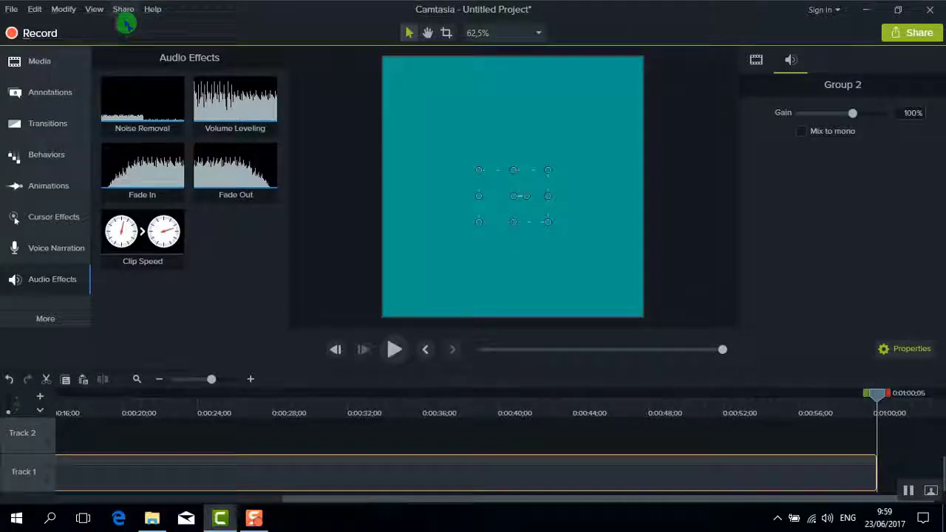
# Start a Share > Local File production and show the wizard's preset list
pyautogui.click(123, 9)
pyautogui.click(141, 26)
pyautogui.click(610, 137)
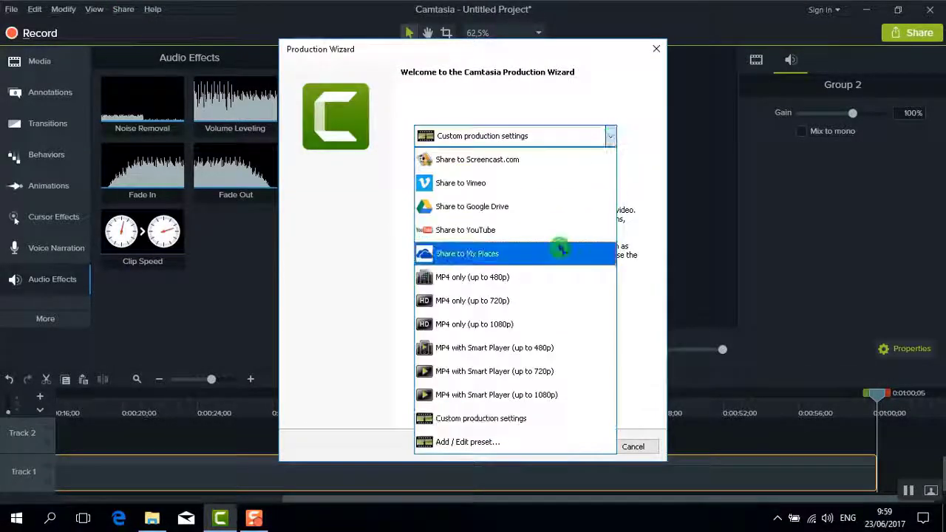
# Choose the MP4 only (up to 480p) preset and save to the Video\Camtasia Studio folder
pyautogui.click(517, 281)
pyautogui.click(574, 447)
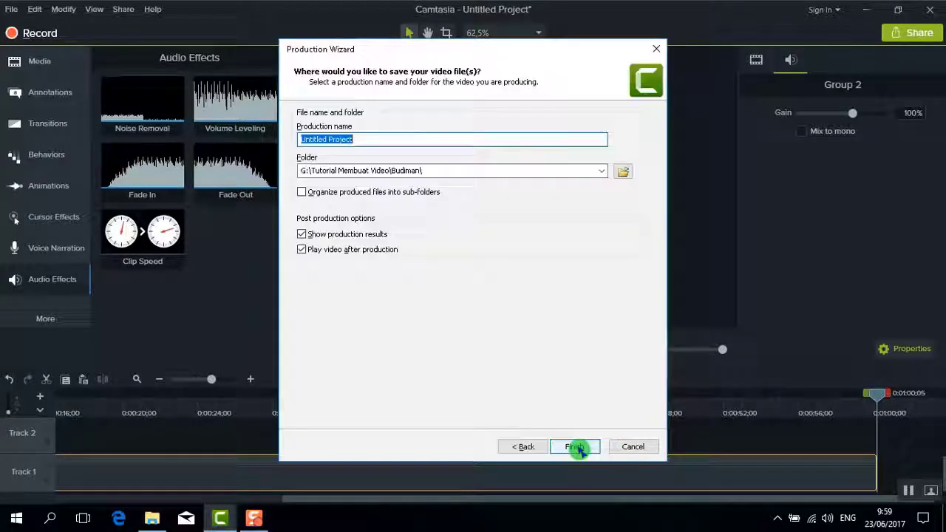
pyautogui.click(625, 229)
pyautogui.moveTo(737, 185); pyautogui.dragTo(734, 271)
pyautogui.doubleClick(458, 221)
pyautogui.doubleClick(458, 221)
# Name the file '148 Cara Membuat Video untuk Kebutuhan Instagram' and start rendering
pyautogui.tripleClick(517, 321)
pyautogui.write('148 Cara Membuat Video untuk Kebutuhan Instagram')
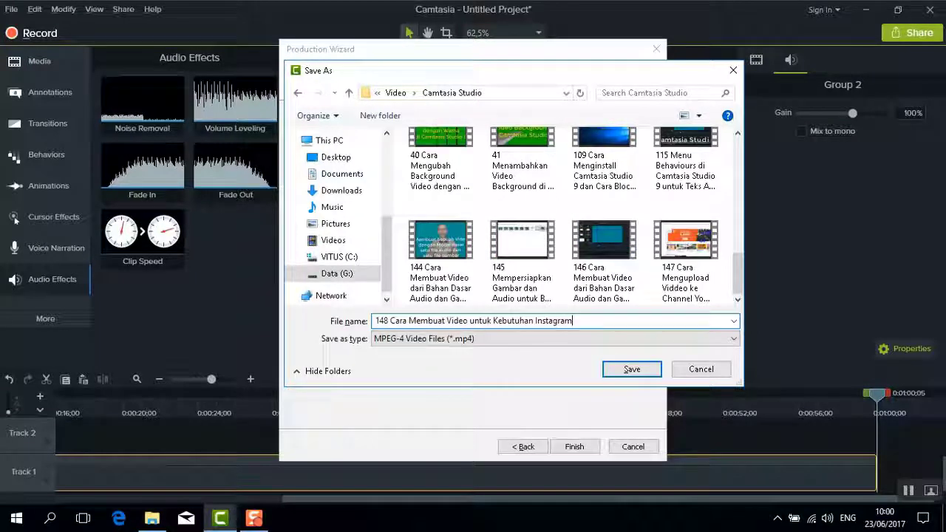
pyautogui.click(632, 368)
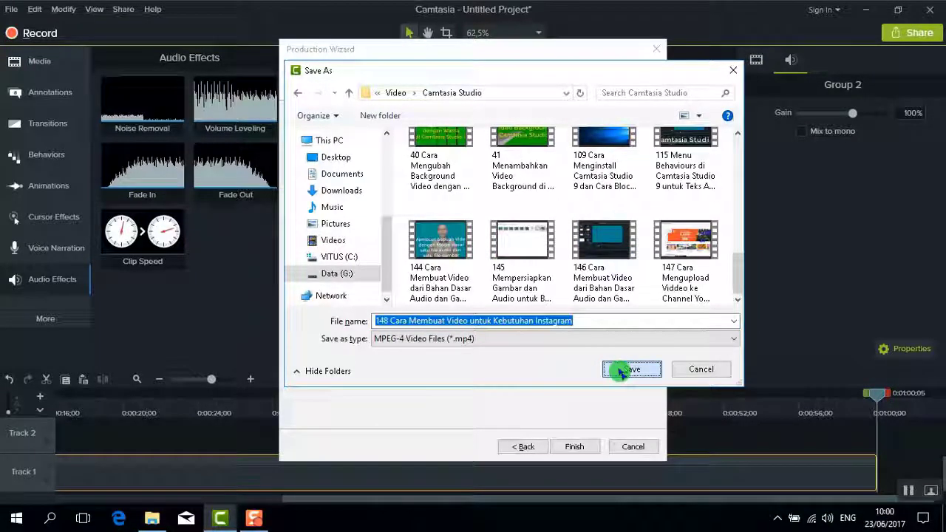
pyautogui.click(575, 447)
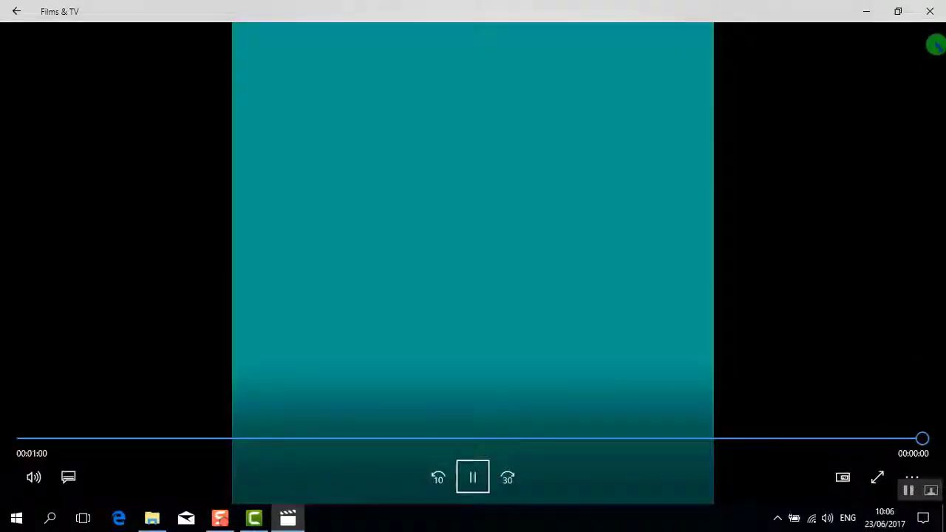
# Close Films & TV and finish Production Results to open the Camtasia Studio output folder
pyautogui.click(932, 16)
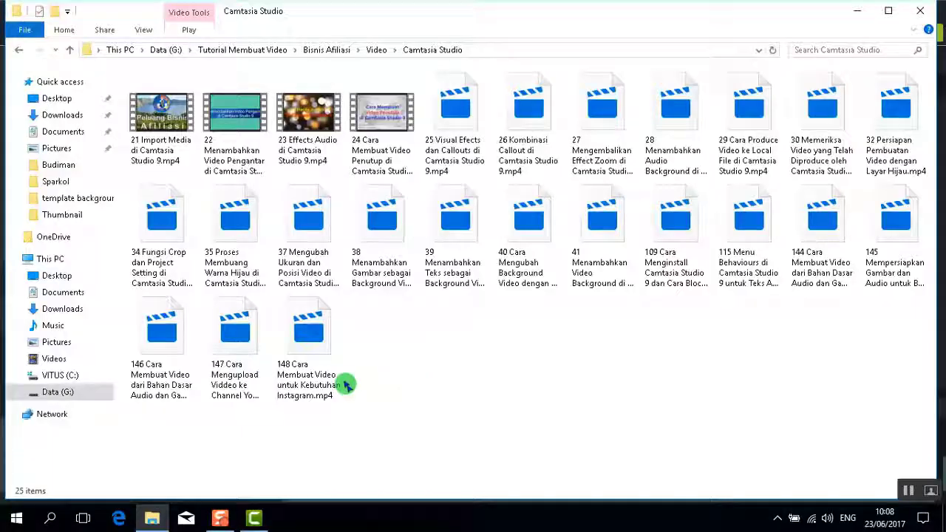
pyautogui.click(306, 344)
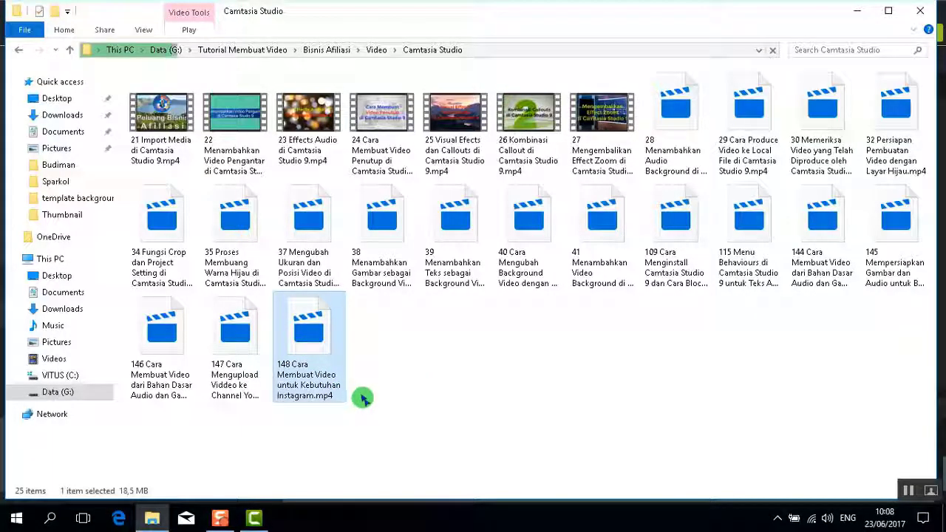
# Confirm the new 148 MP4 is 18.5 MB, then launch Telegram from the Start menu
pyautogui.click(471, 428)
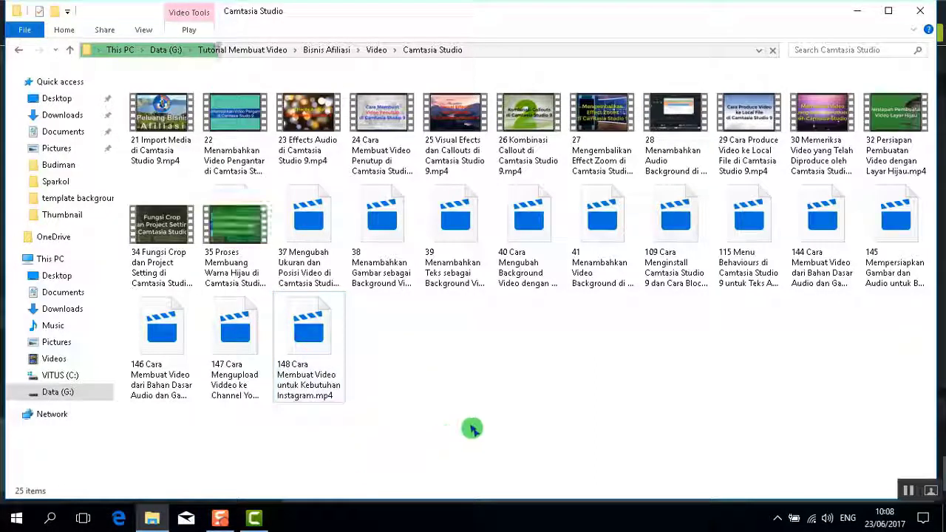
pyautogui.click(300, 351)
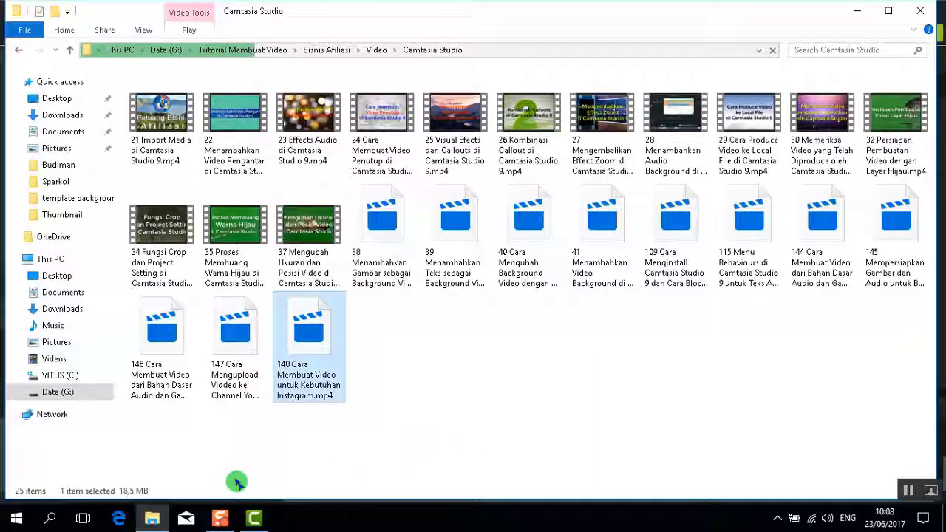
pyautogui.click(17, 519)
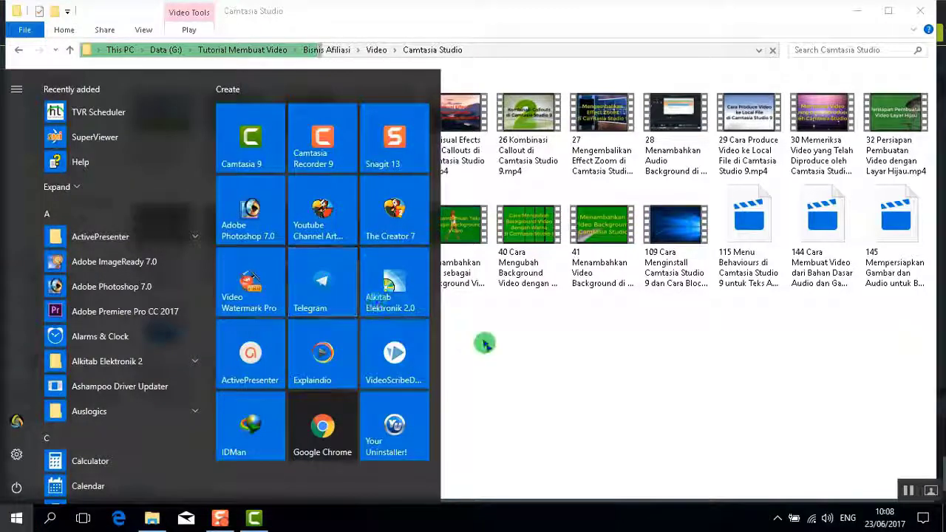
pyautogui.click(687, 394)
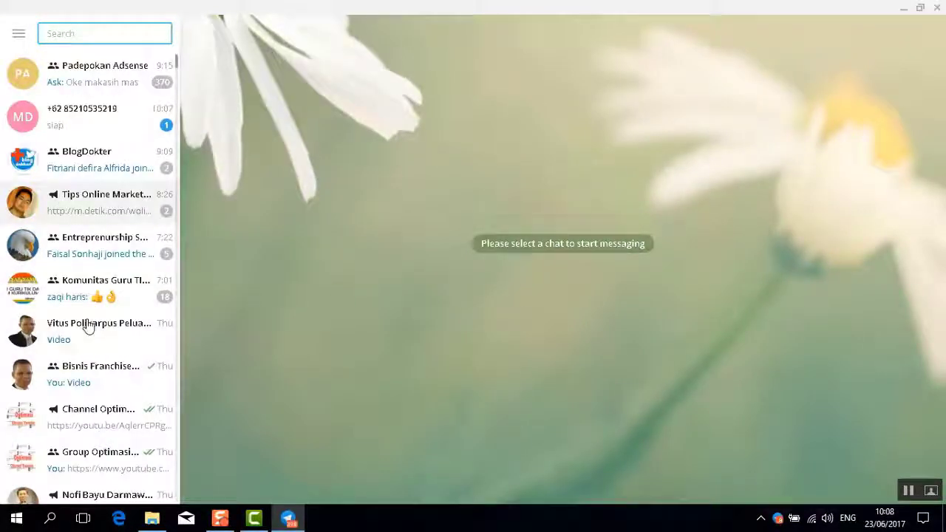
# Attach '148 Cara Membuat Video untuk Kebutuhan Instagram.mp4' from Video > Camtasia Studio and send it to the contact
pyautogui.click(87, 327)
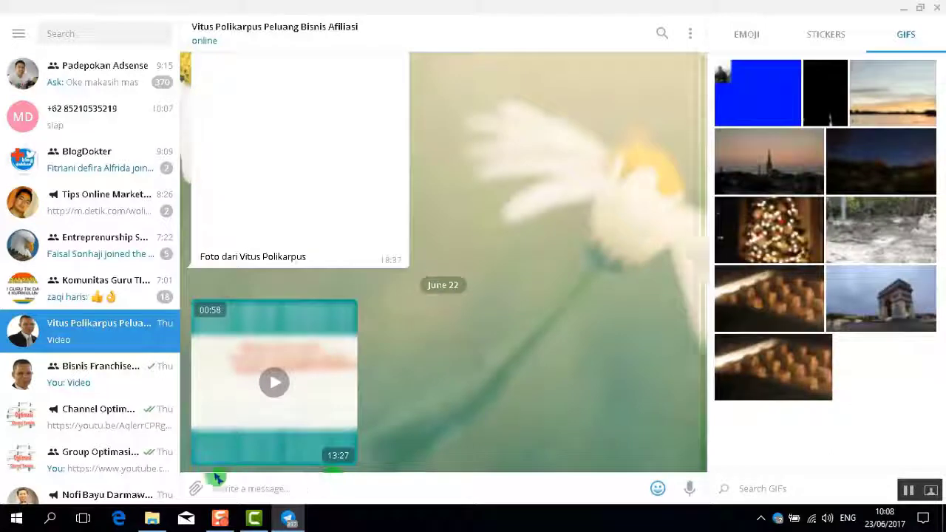
pyautogui.click(196, 491)
pyautogui.doubleClick(170, 79)
pyautogui.doubleClick(180, 253)
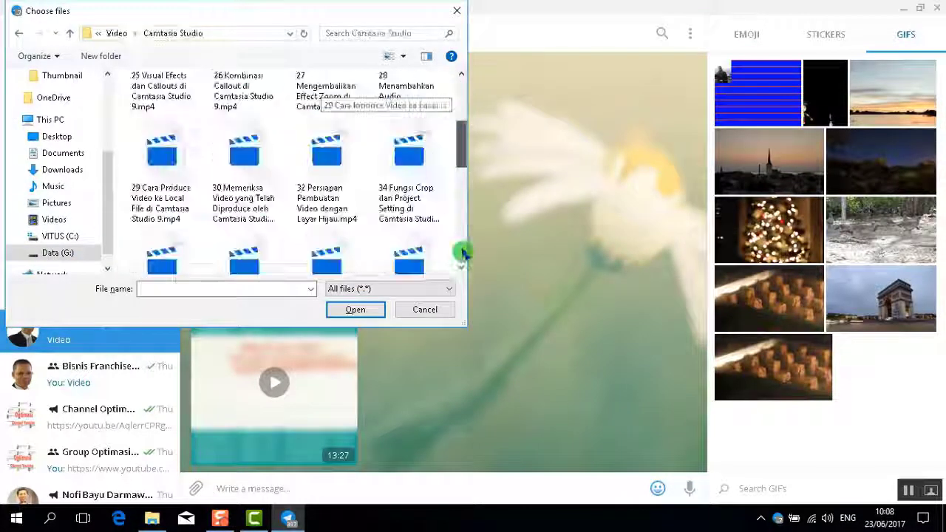
pyautogui.click(162, 214)
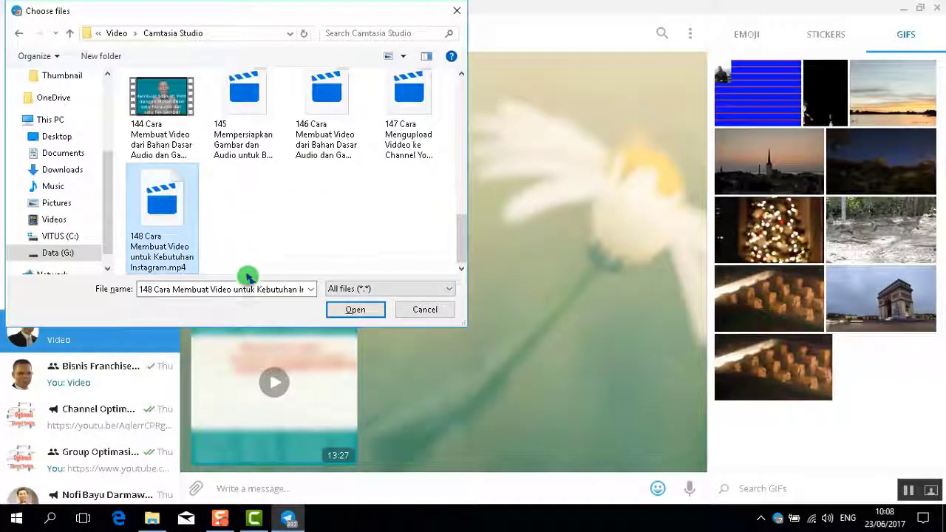
pyautogui.click(347, 309)
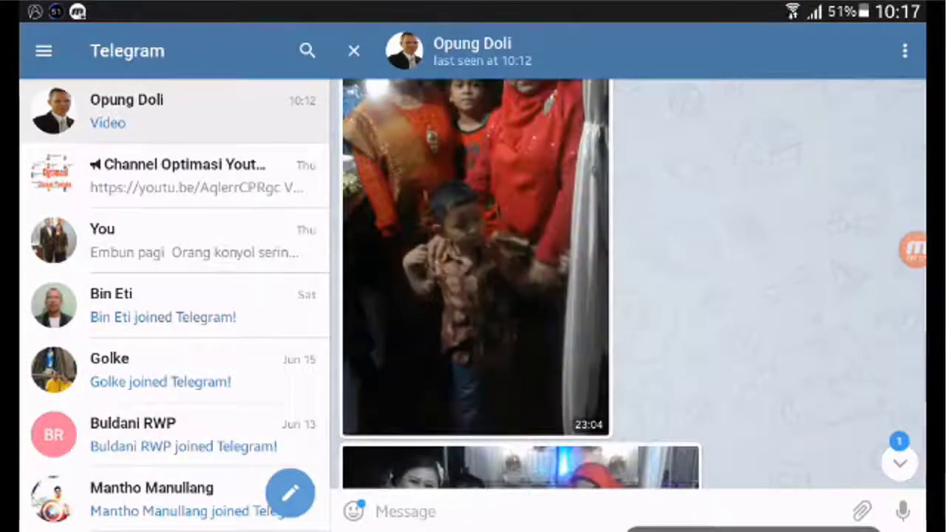
# Scroll down the chat to the new one-minute, 18.5 MB video below the 1 new message divider
pyautogui.scroll(-3, 521, 281)
pyautogui.scroll(-10, 520, 281)
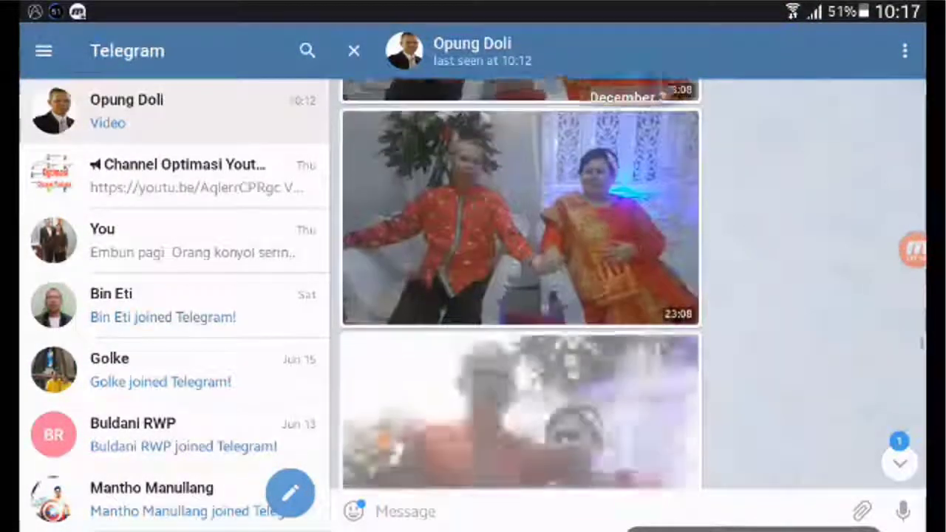
pyautogui.scroll(-10, 521, 280)
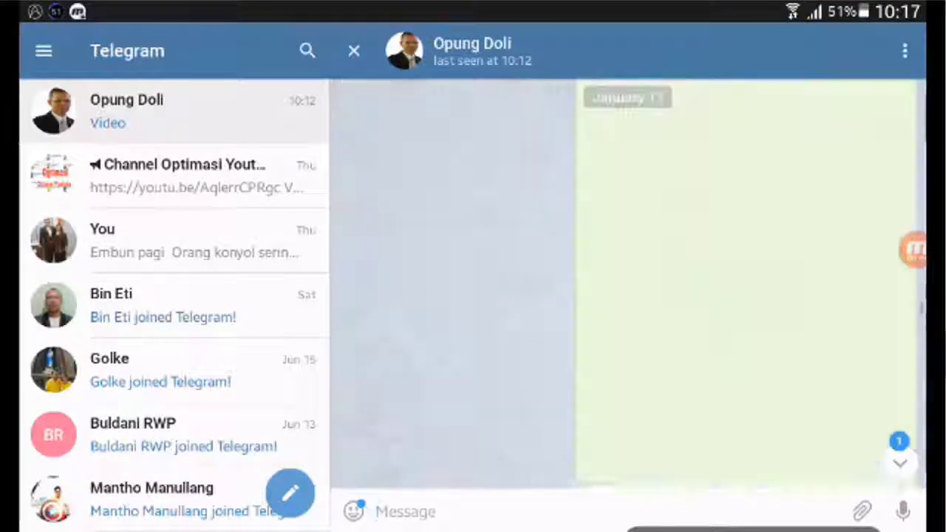
pyautogui.scroll(-10, 521, 280)
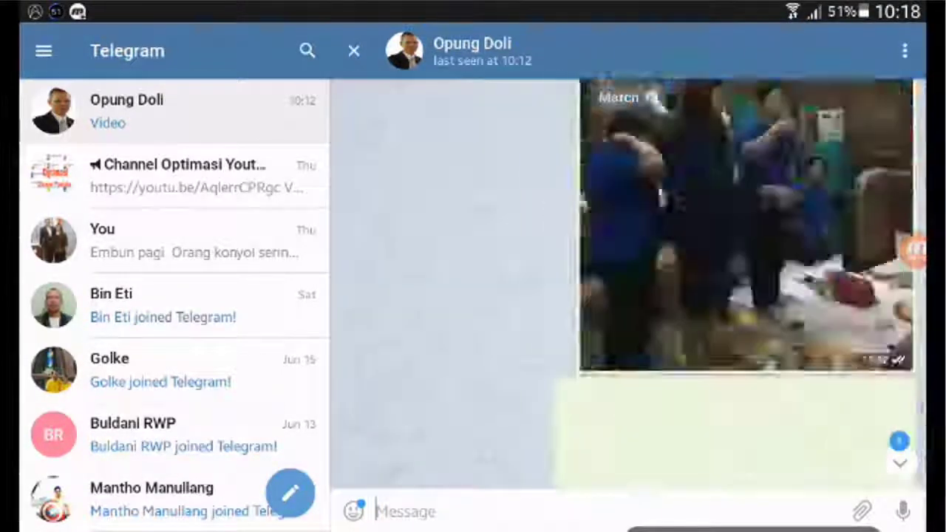